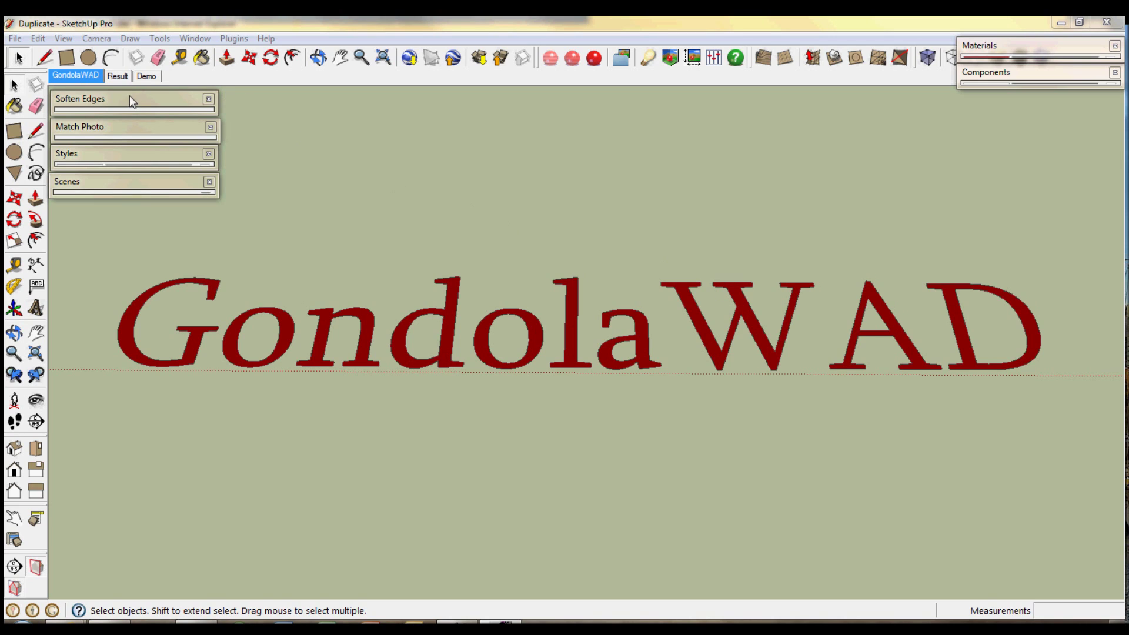
Preview the finished staircase with floating treads, posts and sloped handrail in the Result scene.
click(119, 77)
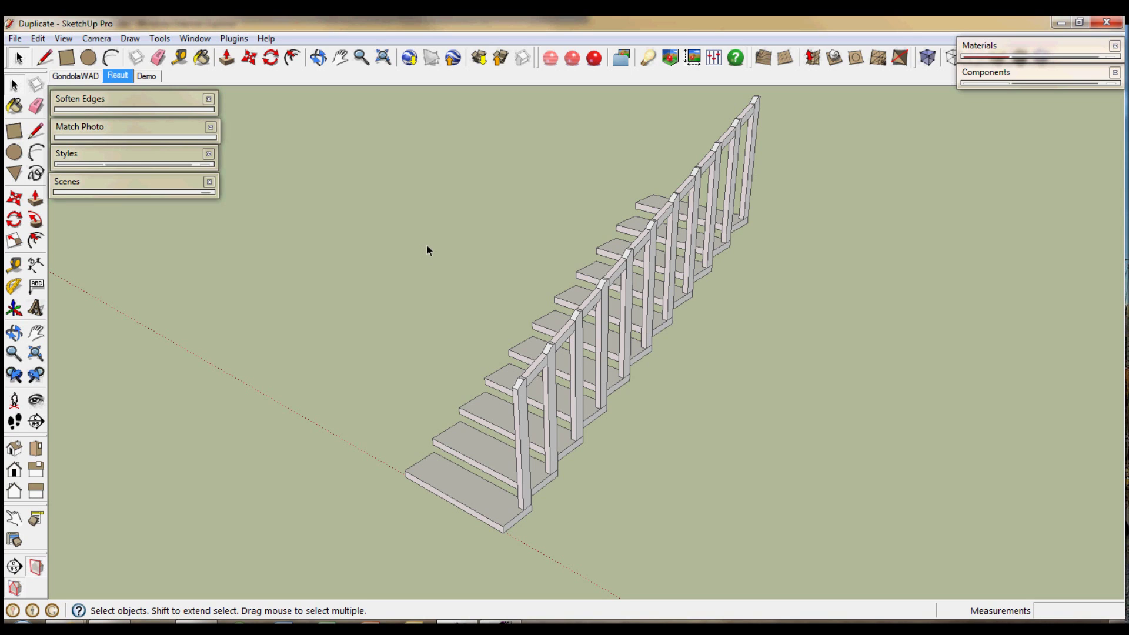
In the empty Demo scene, draw a .85 by 25 rectangle from the origin.
click(155, 79)
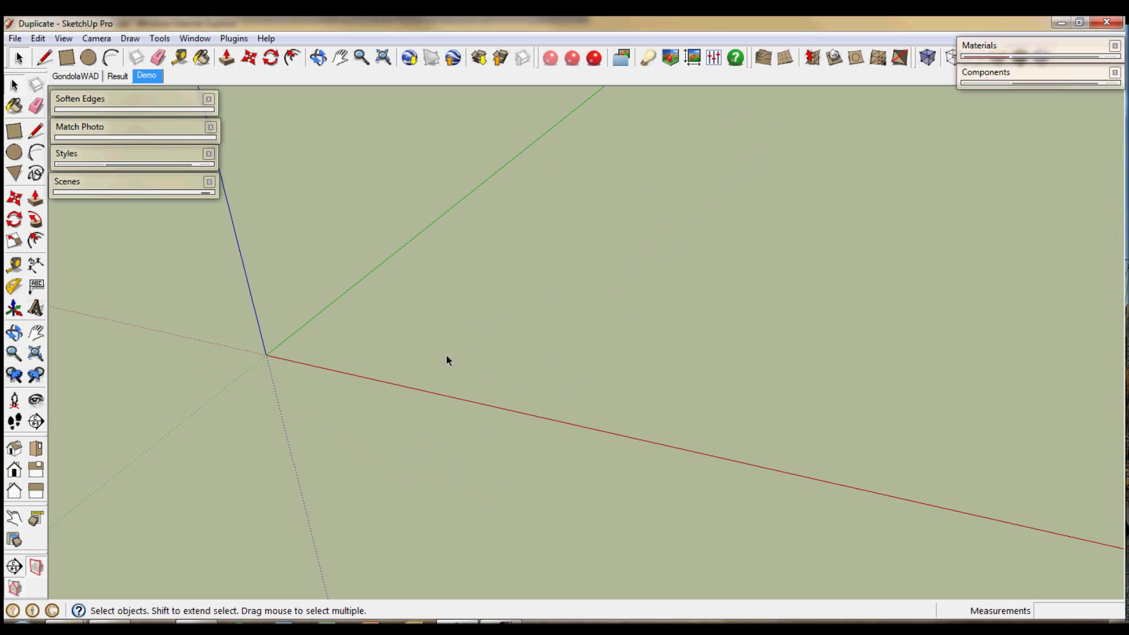
key(r)
click(267, 355)
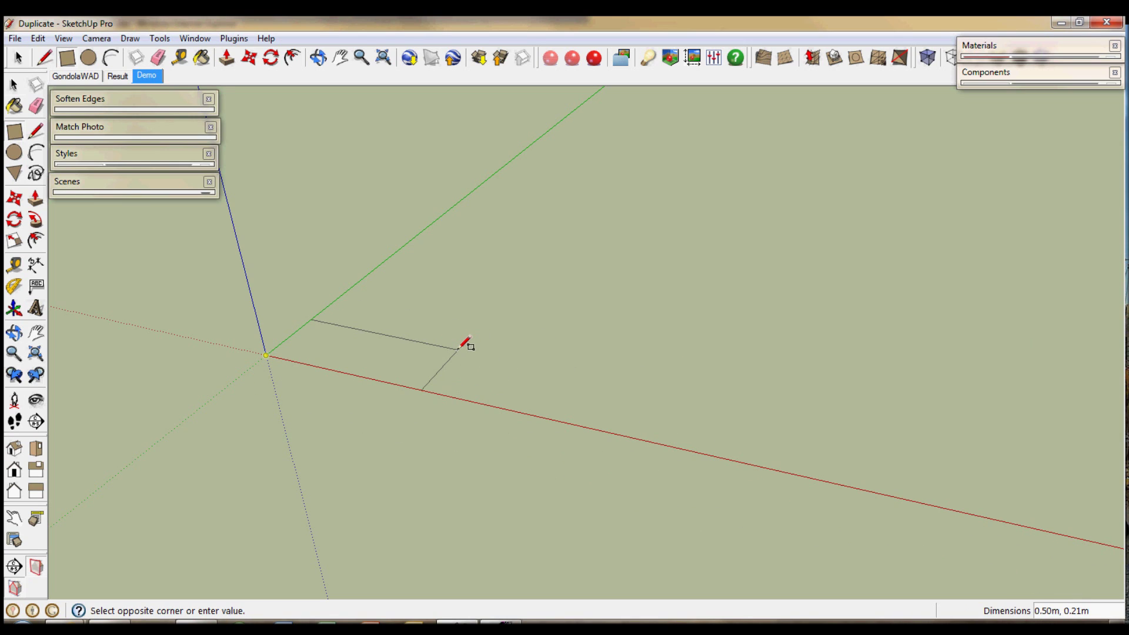
text(.85,)
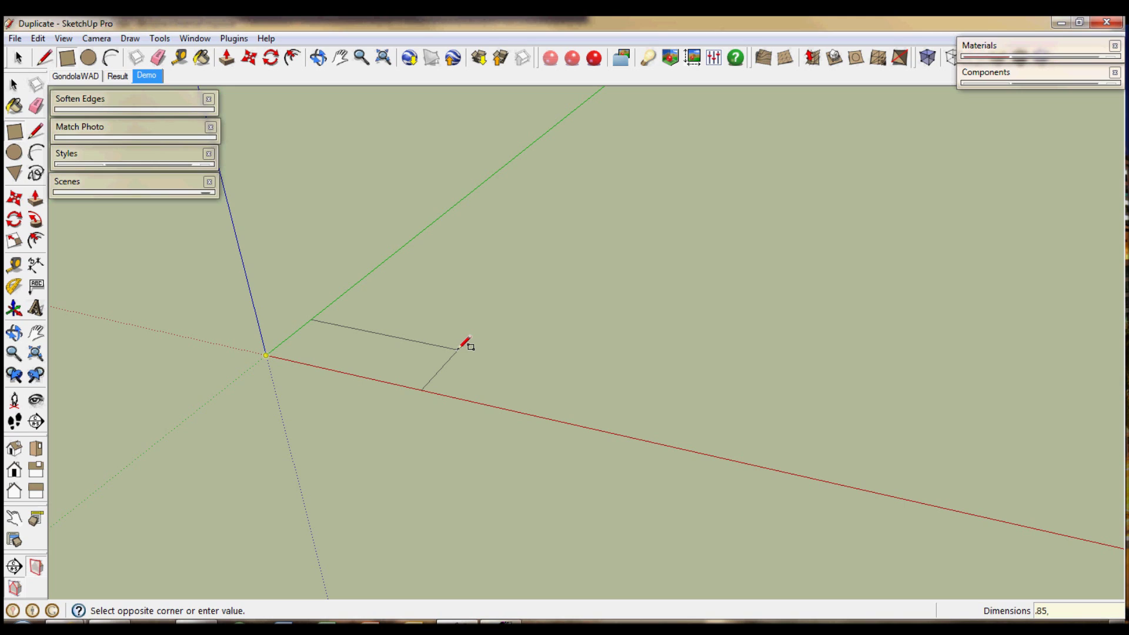
text(.25)
key(Return)
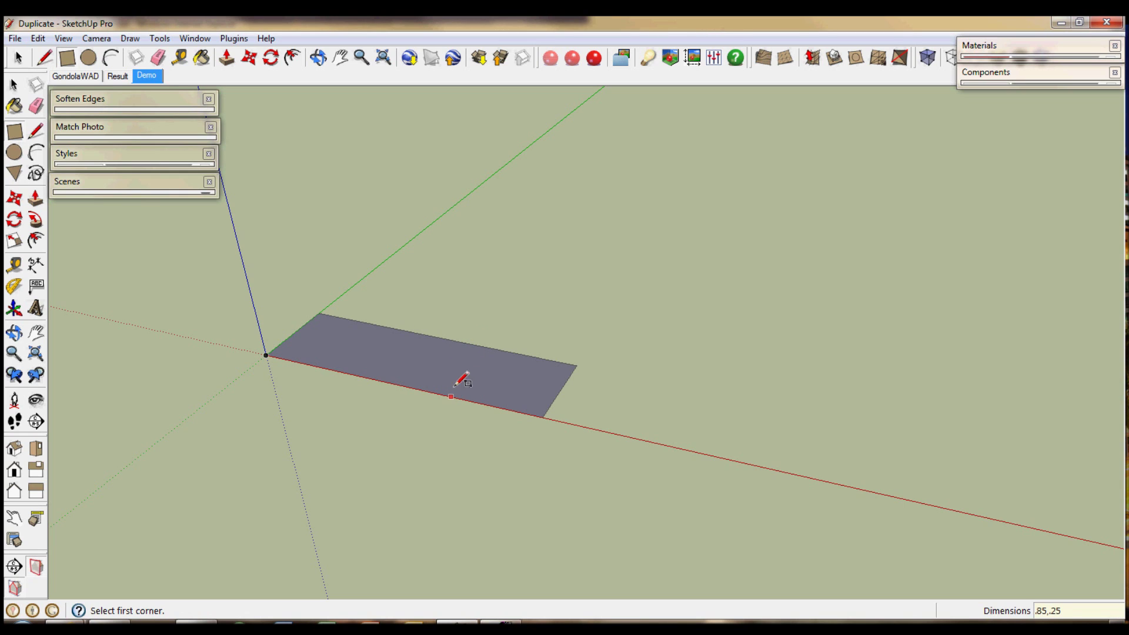
Push/pull the rectangle up into a thin slab and select the whole slab.
key(p)
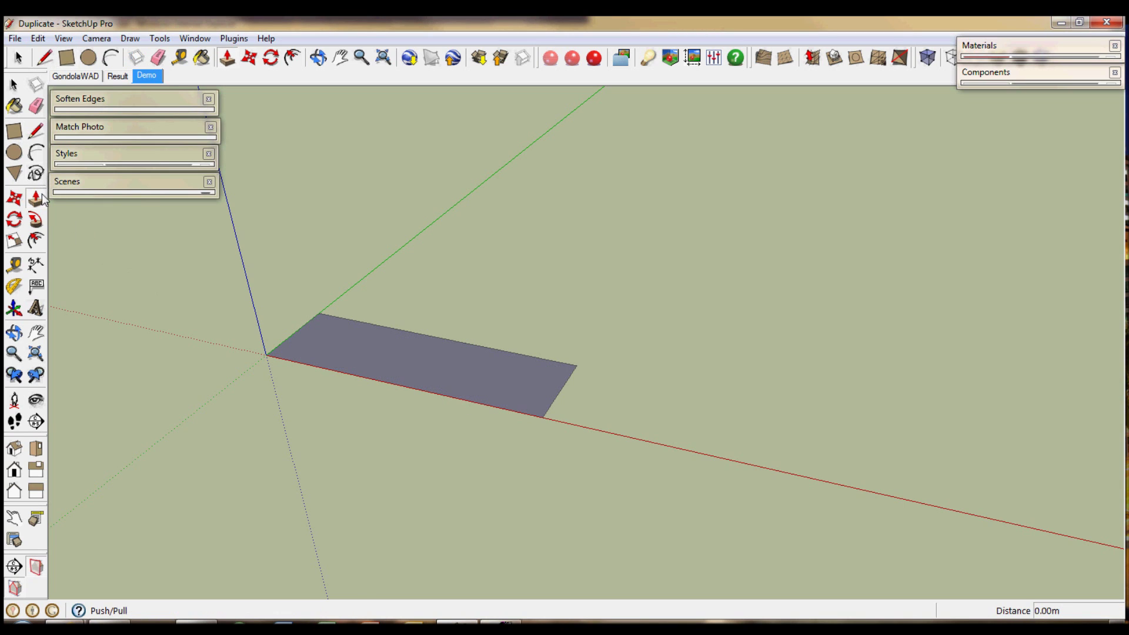
drag(478, 399, 477, 357)
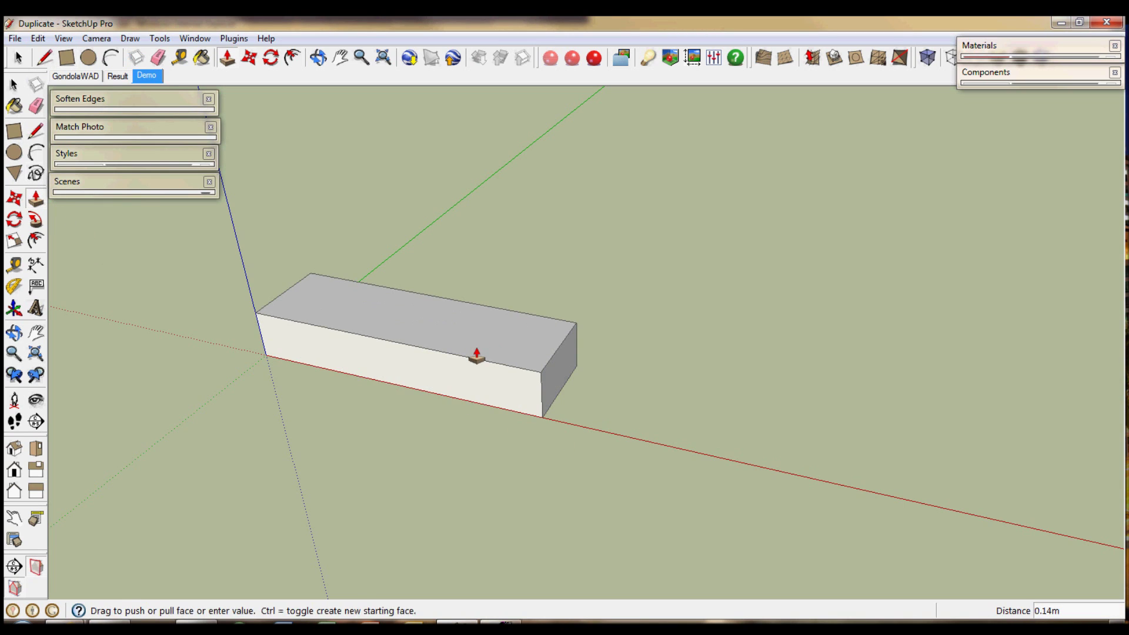
text(.0)
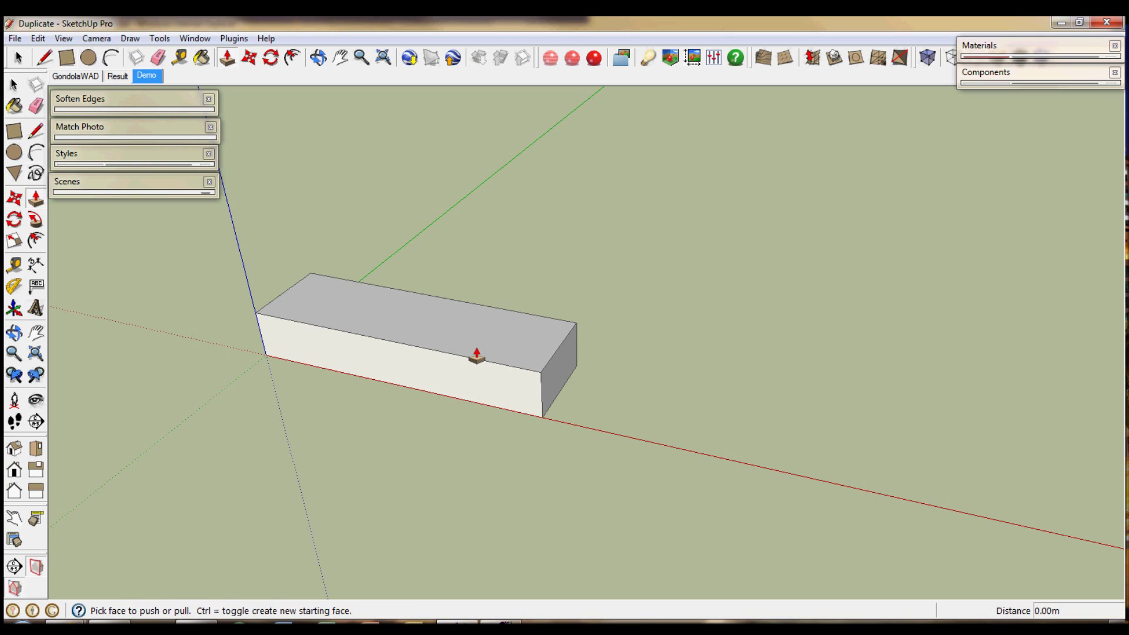
key(Return)
key(space)
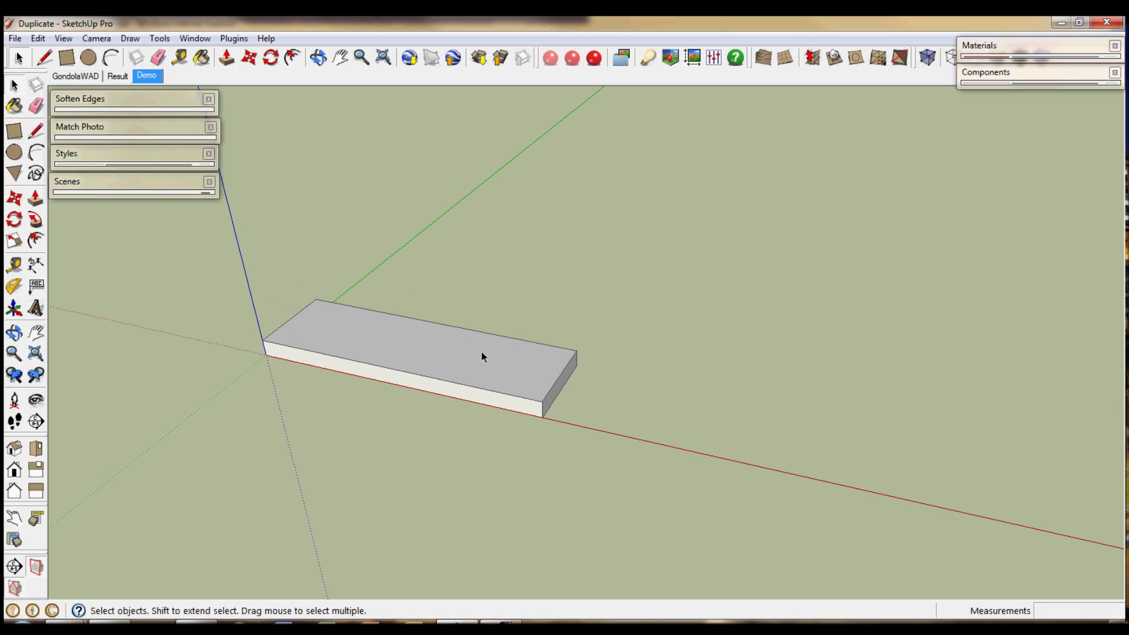
triple_click(482, 356)
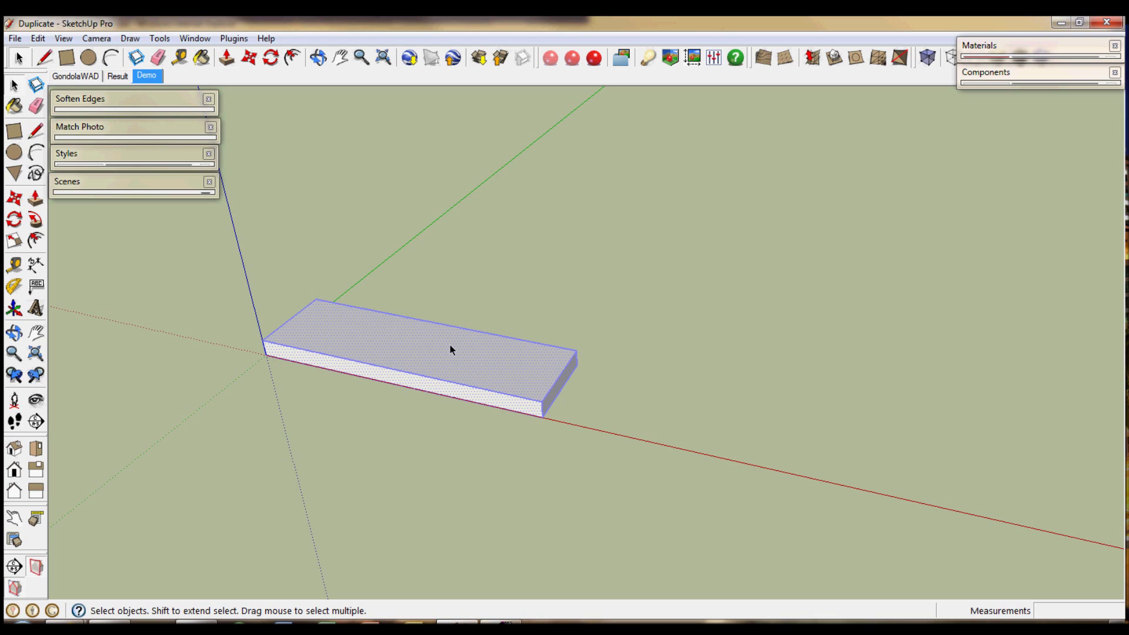
Make the selected slab a component named 'Stair', then deselect it.
right_click(496, 366)
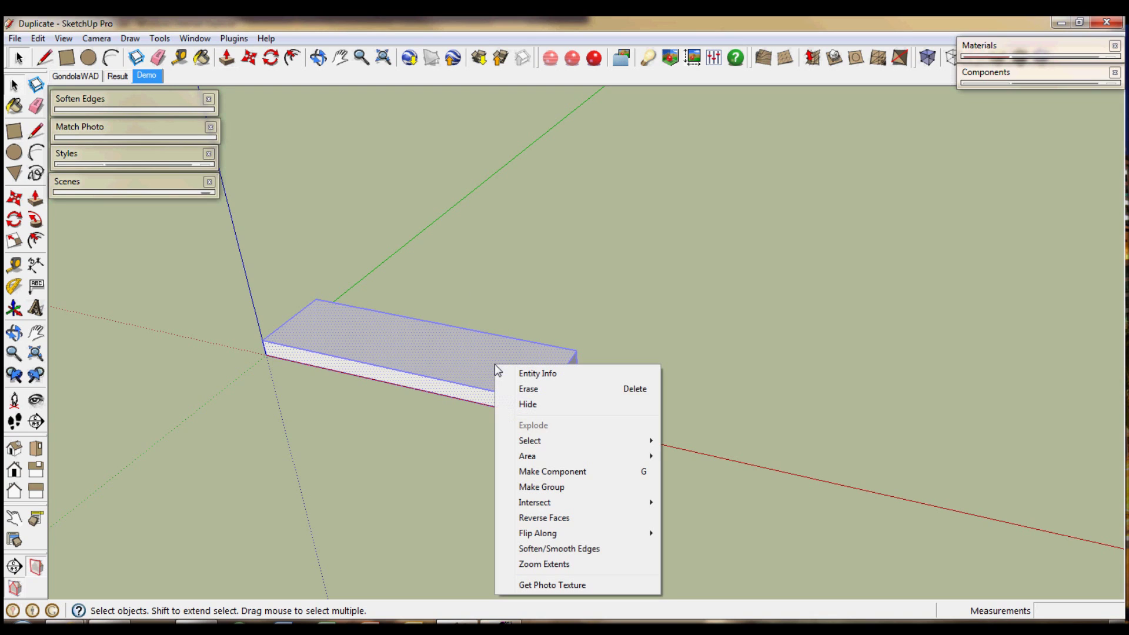
click(549, 472)
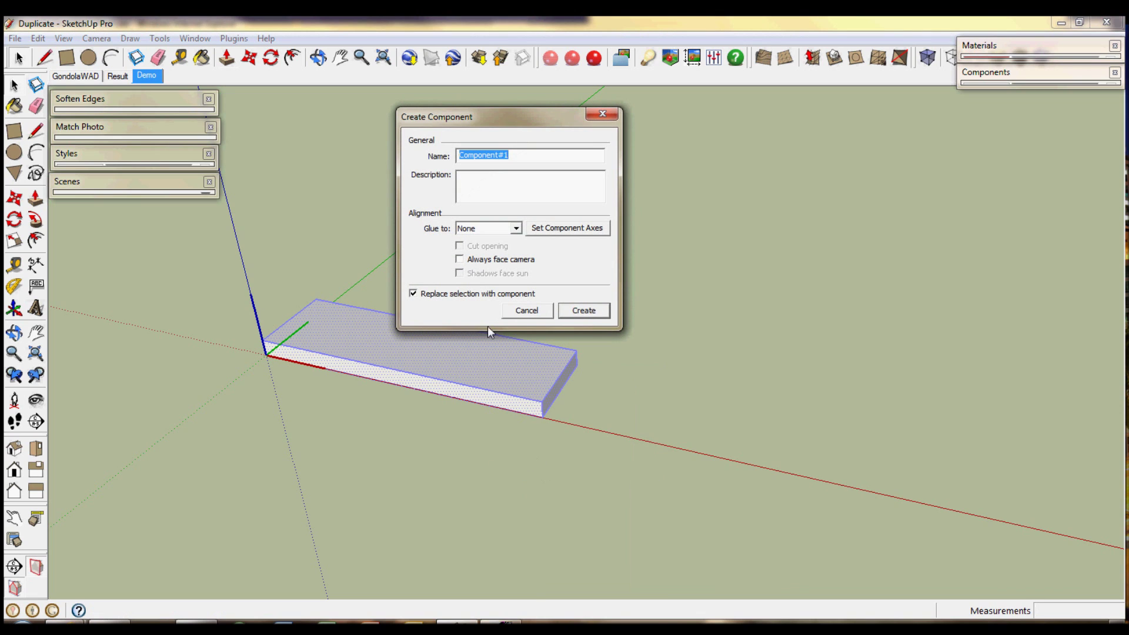
key(Caps_Lock)
text(S)
key(Caps_Lock)
text(t)
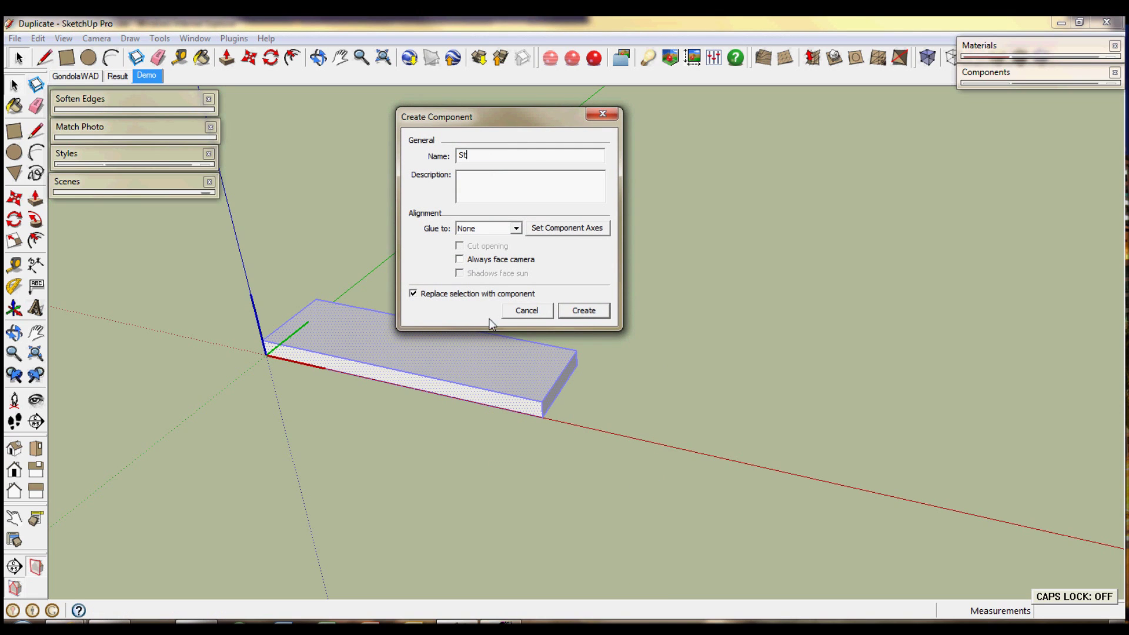
text(air)
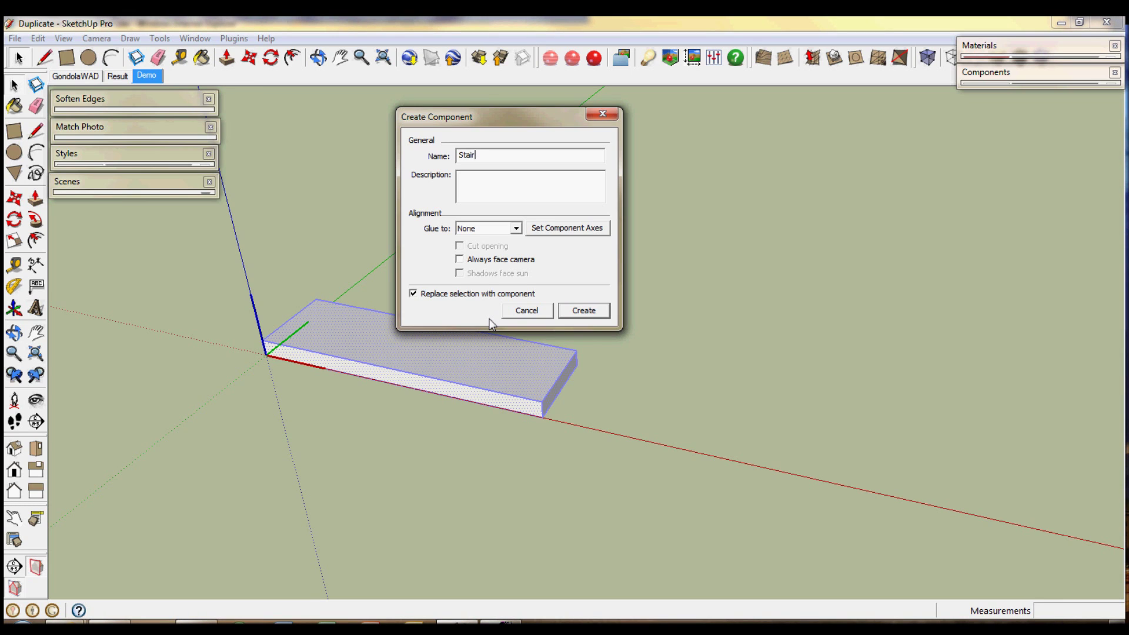
key(Return)
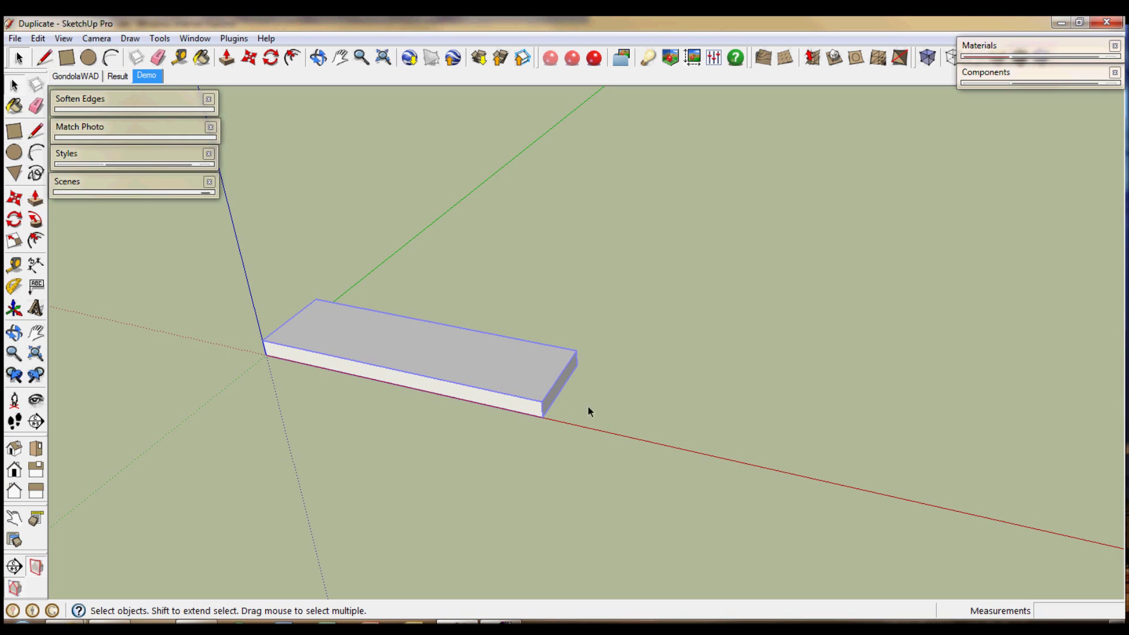
click(606, 411)
Copy the Stair tread one step up and back, arrayed ten times with *10.
click(499, 375)
key(m)
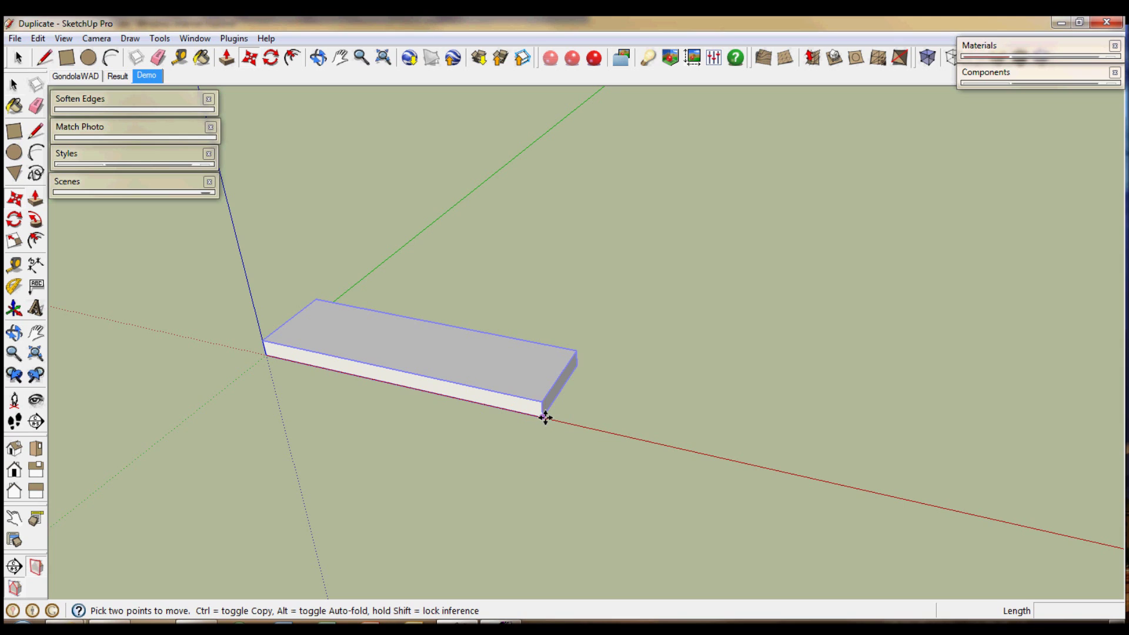
click(544, 418)
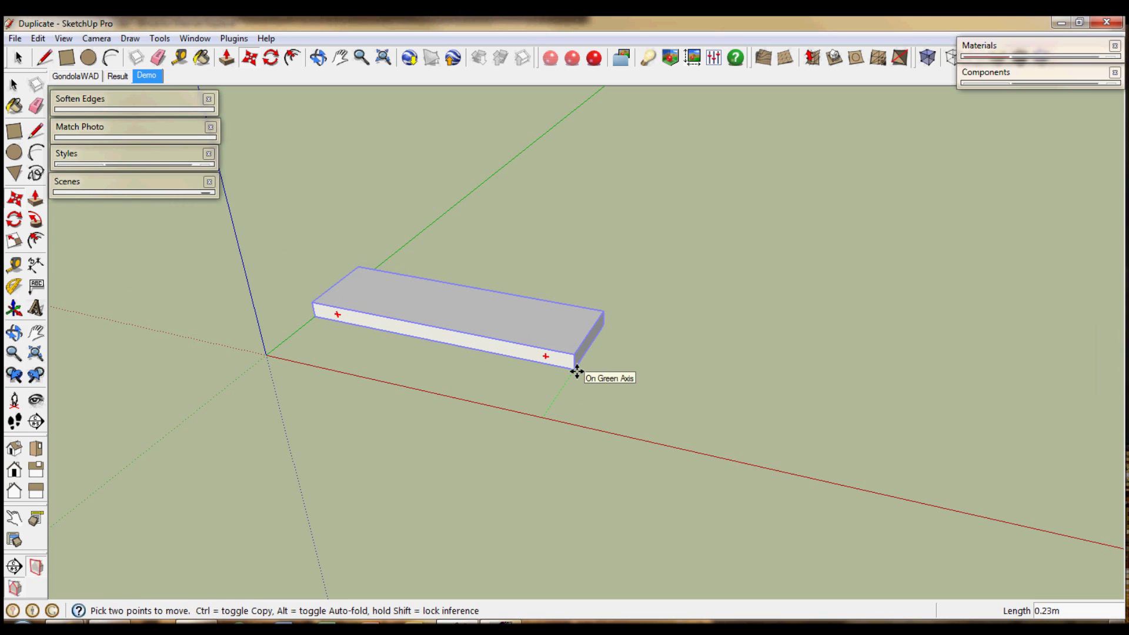
key(ctrl)
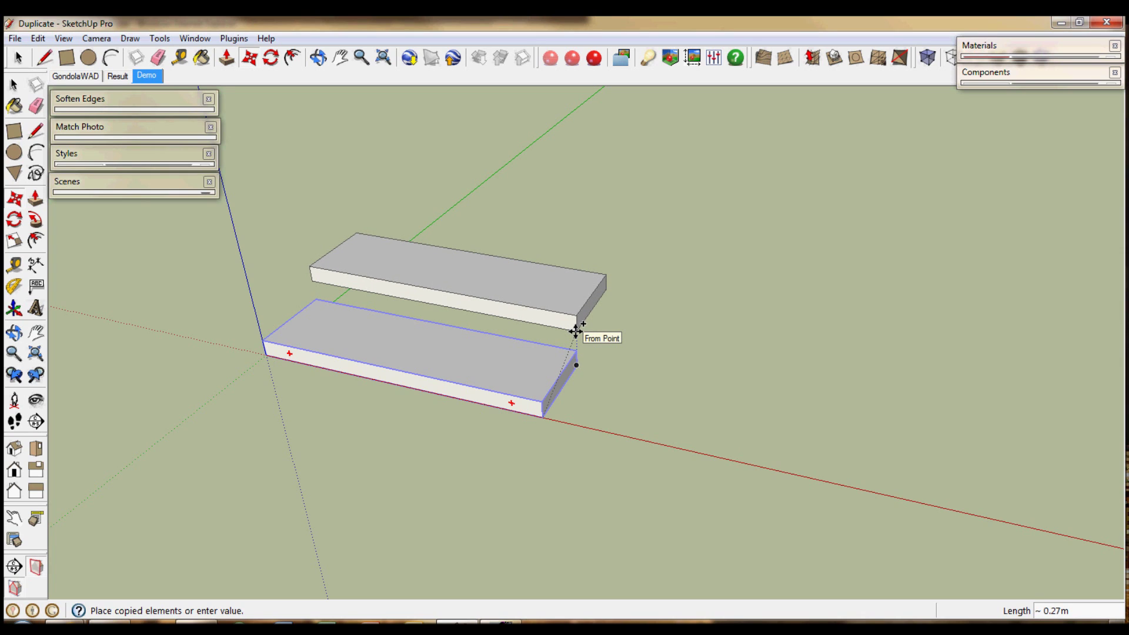
click(575, 331)
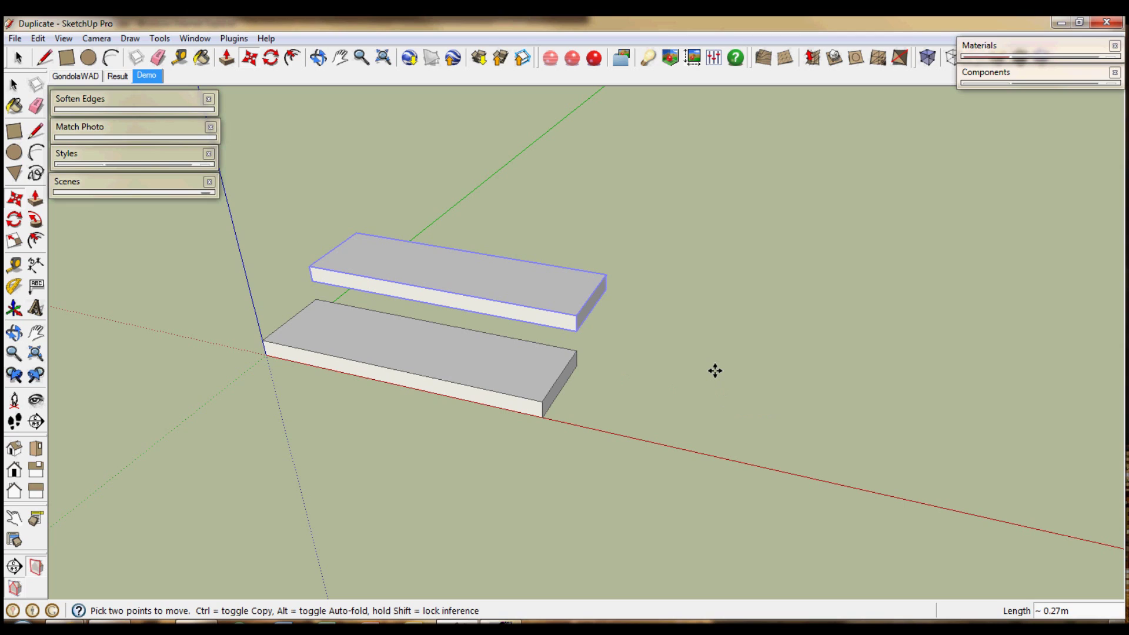
text(*)
key(Return)
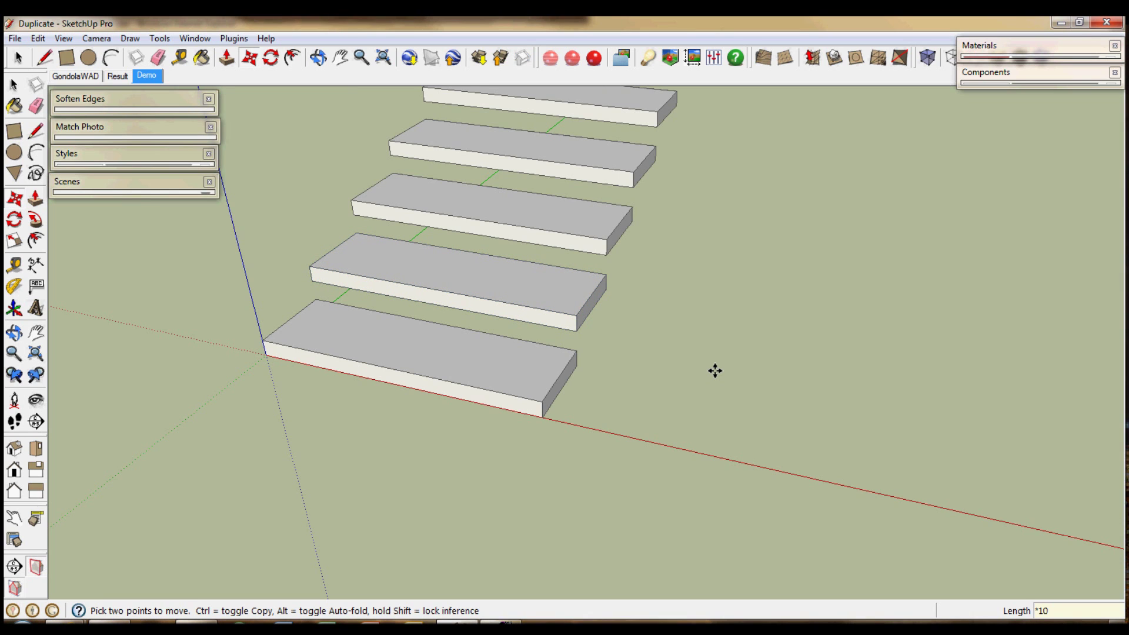
scroll(617, 432, down, 3)
scroll(622, 416, down, 2)
scroll(631, 328, up, 1)
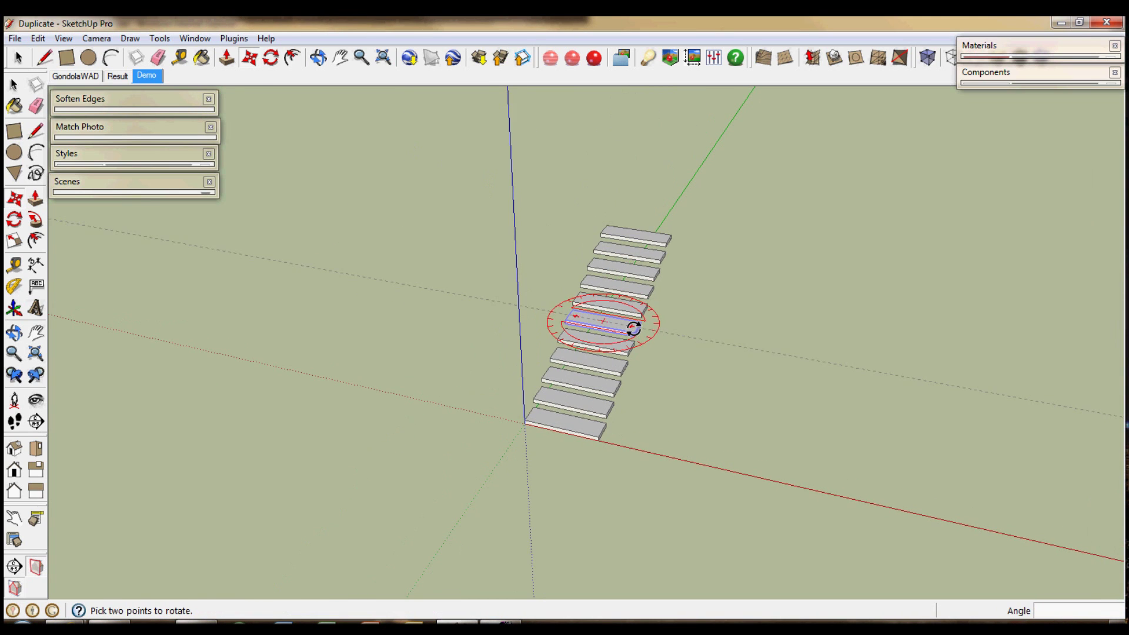
scroll(683, 378, up, 2)
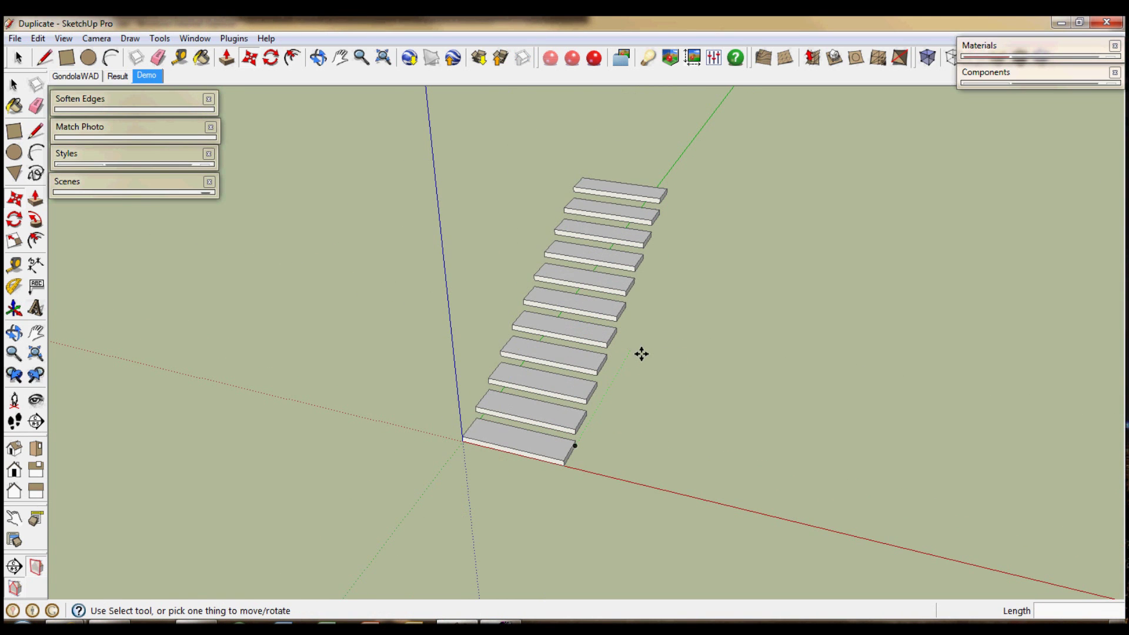
mouse_move(630, 385)
middle_down()
mouse_move(324, 199)
mouse_move(457, 277)
mouse_move(542, 300)
mouse_move(584, 398)
mouse_move(555, 453)
mouse_move(575, 424)
middle_up()
scroll(576, 424, up, 5)
scroll(575, 432, up, 3)
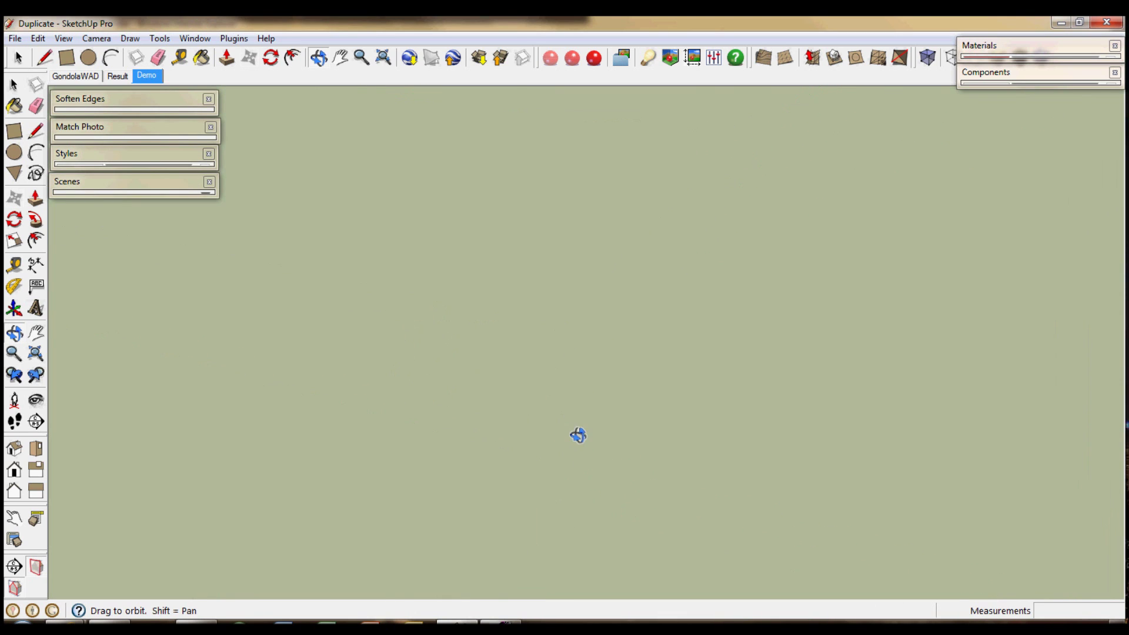
scroll(582, 423, down, 8)
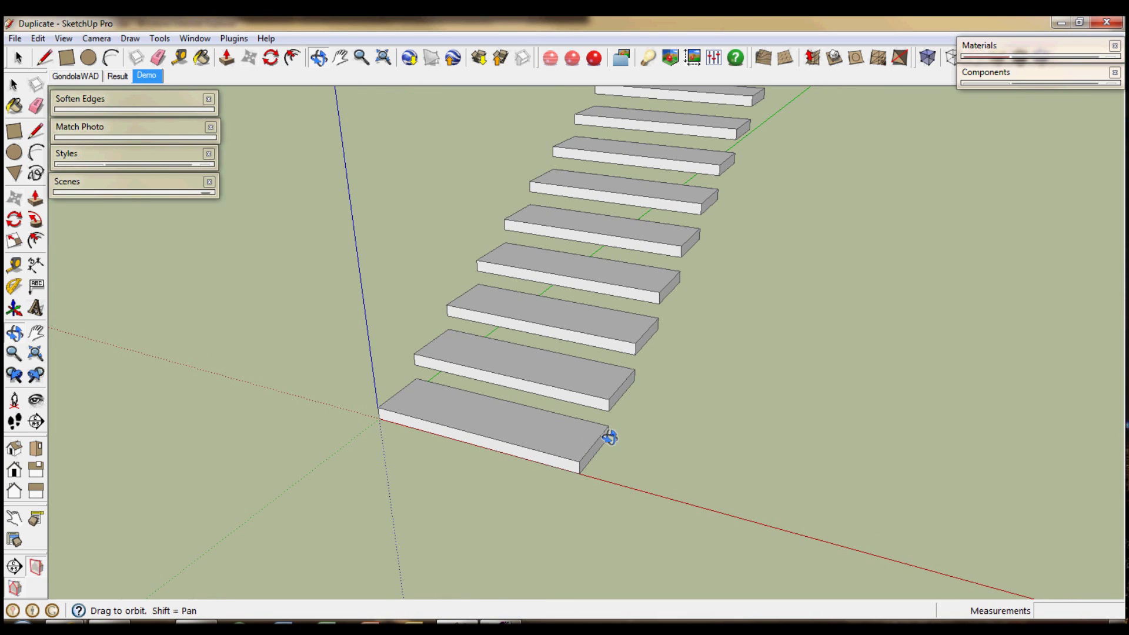
Draw a small square on the bottom tread's corner and pull it up 0.9 m.
key(r)
click(607, 426)
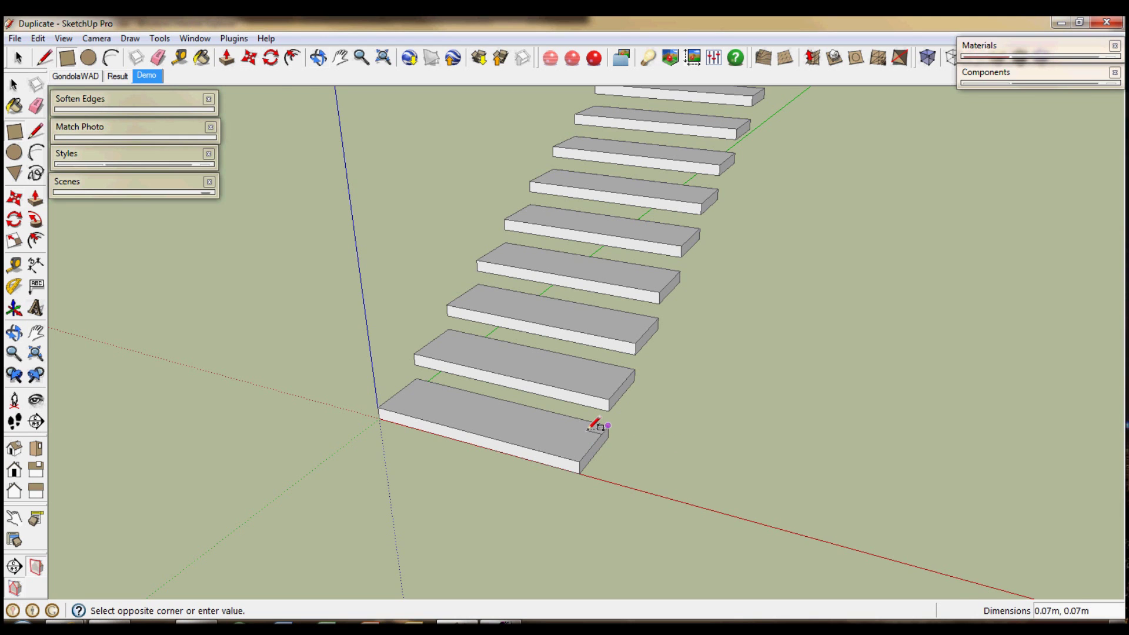
scroll(607, 423, up, 1)
scroll(607, 427, up, 2)
scroll(608, 427, up, 2)
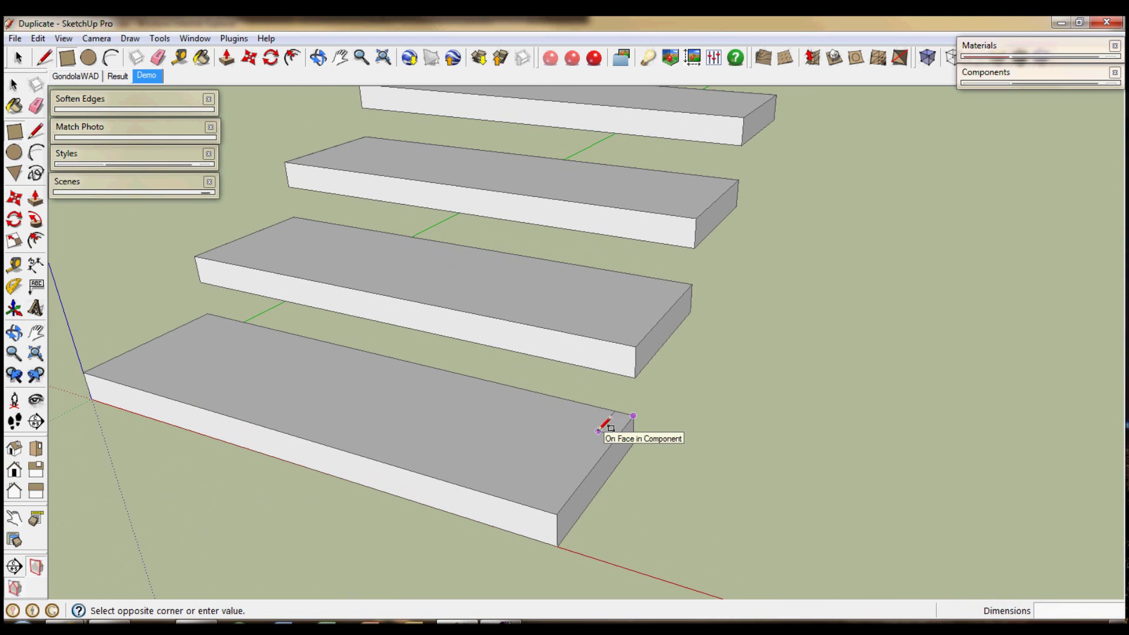
click(606, 424)
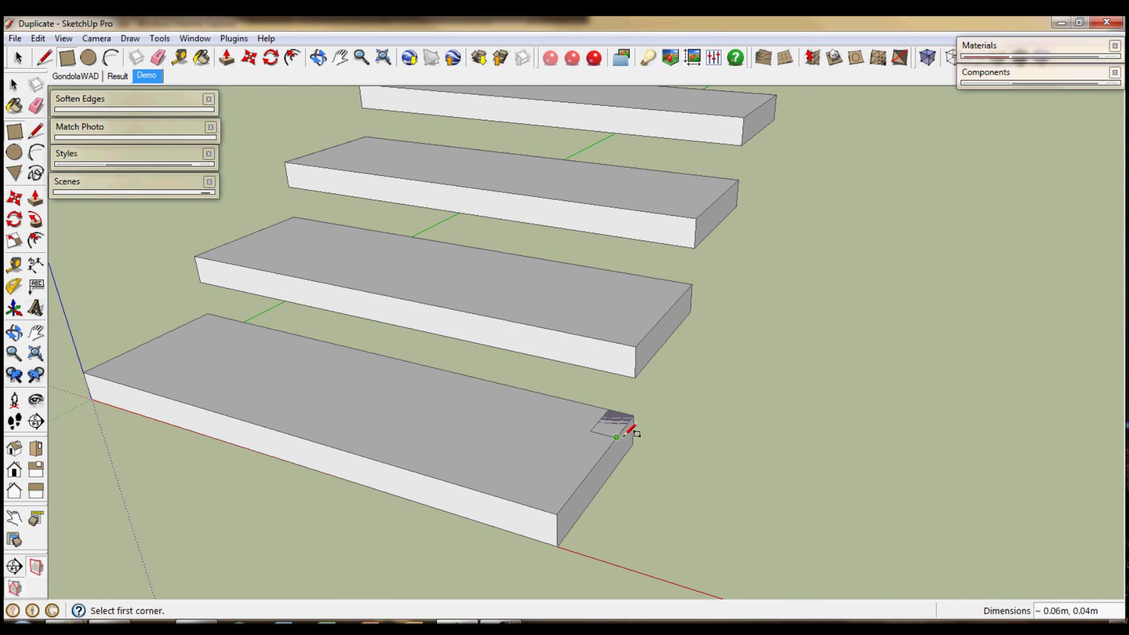
scroll(630, 429, down, 1)
key(p)
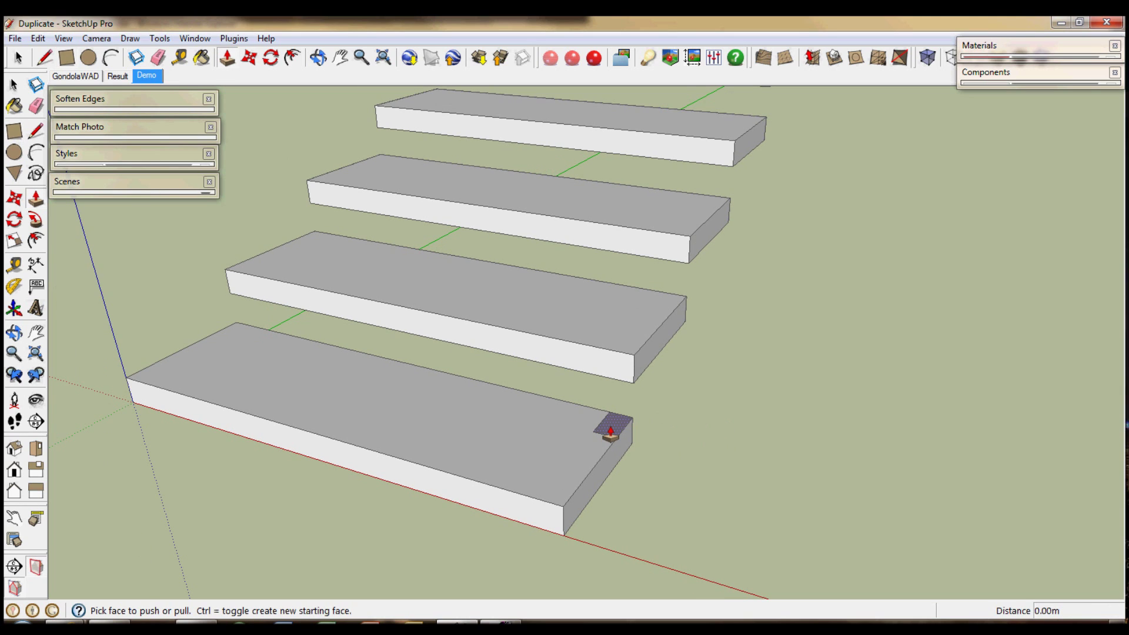
click(609, 430)
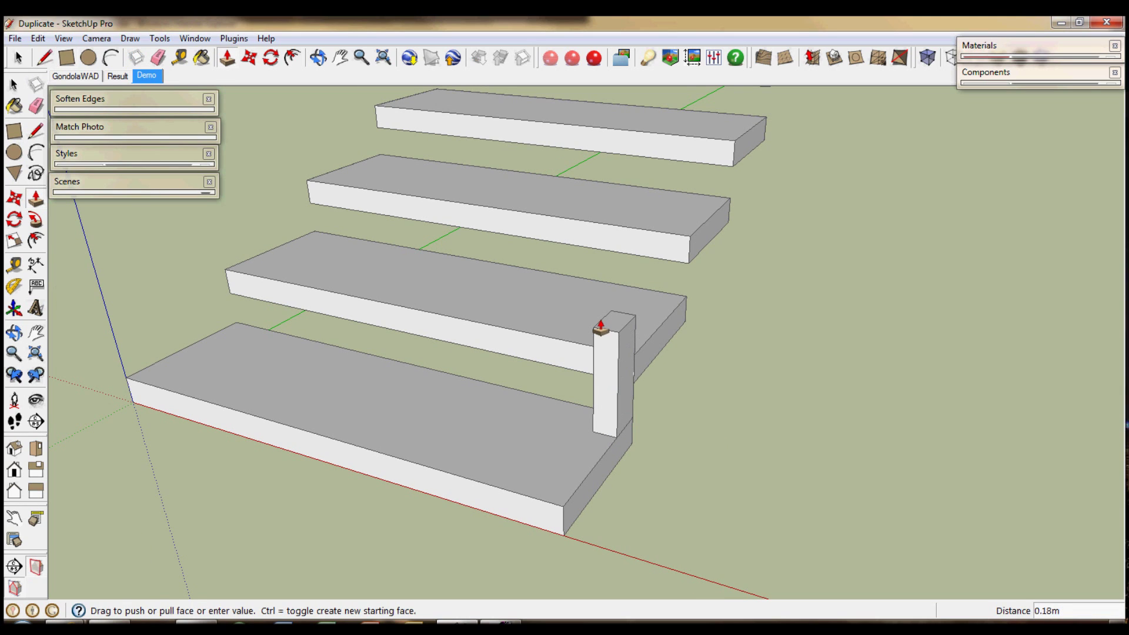
text(0.9)
key(Return)
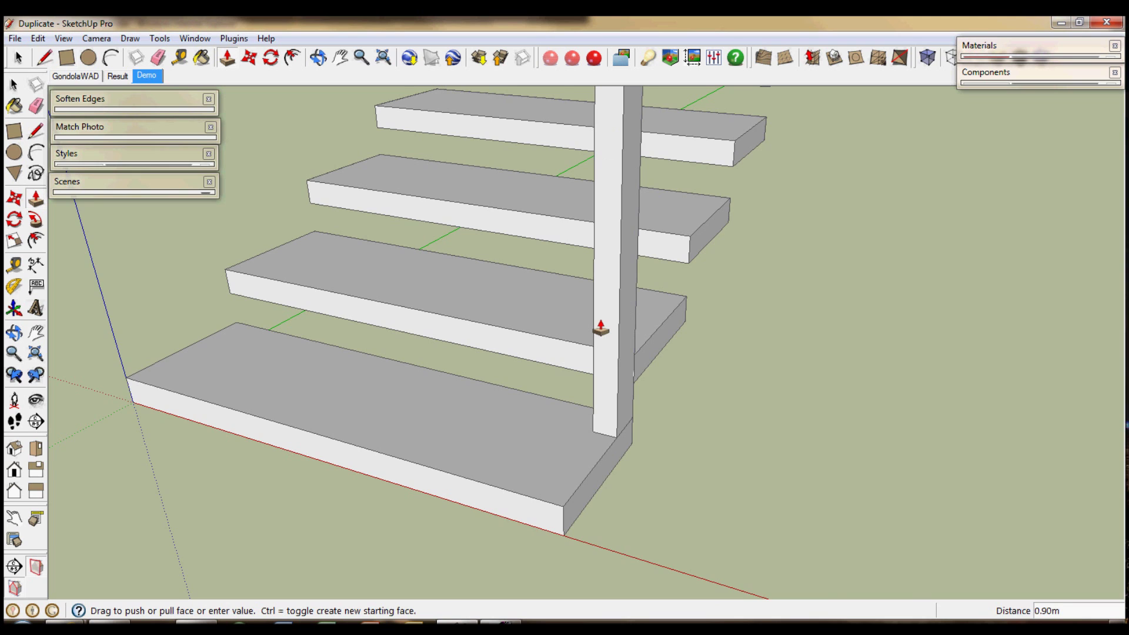
scroll(600, 329, down, 2)
scroll(591, 339, down, 2)
scroll(591, 340, down, 2)
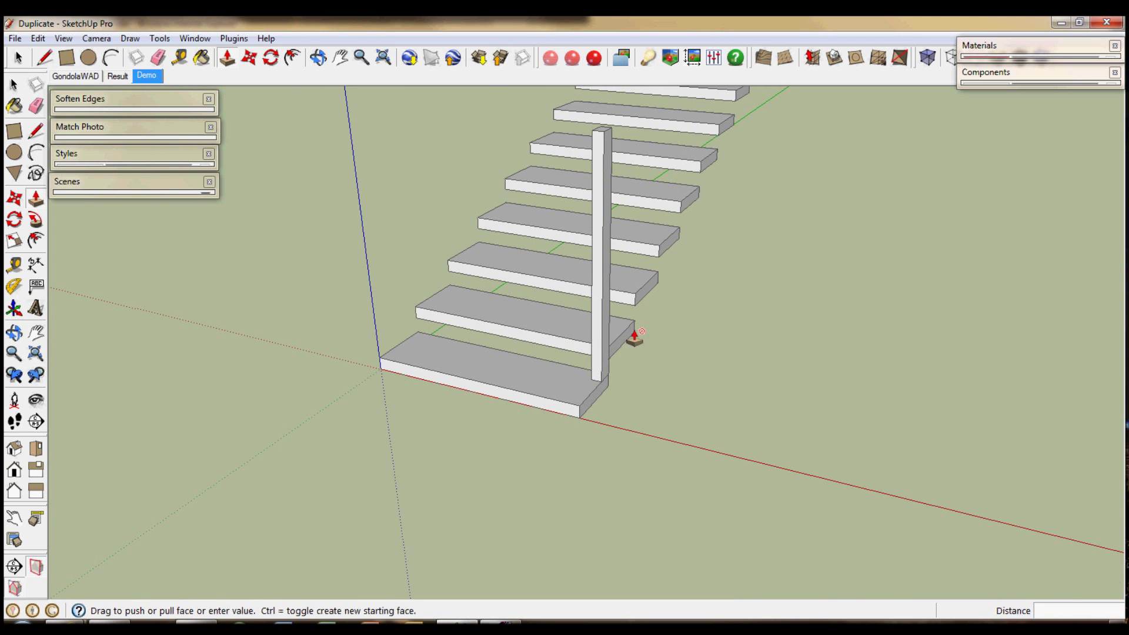
Select the whole post and make it a component named 'Handrail'.
mouse_move(636, 337)
middle_down()
mouse_move(632, 355)
mouse_move(567, 377)
mouse_move(573, 341)
middle_up()
key(space)
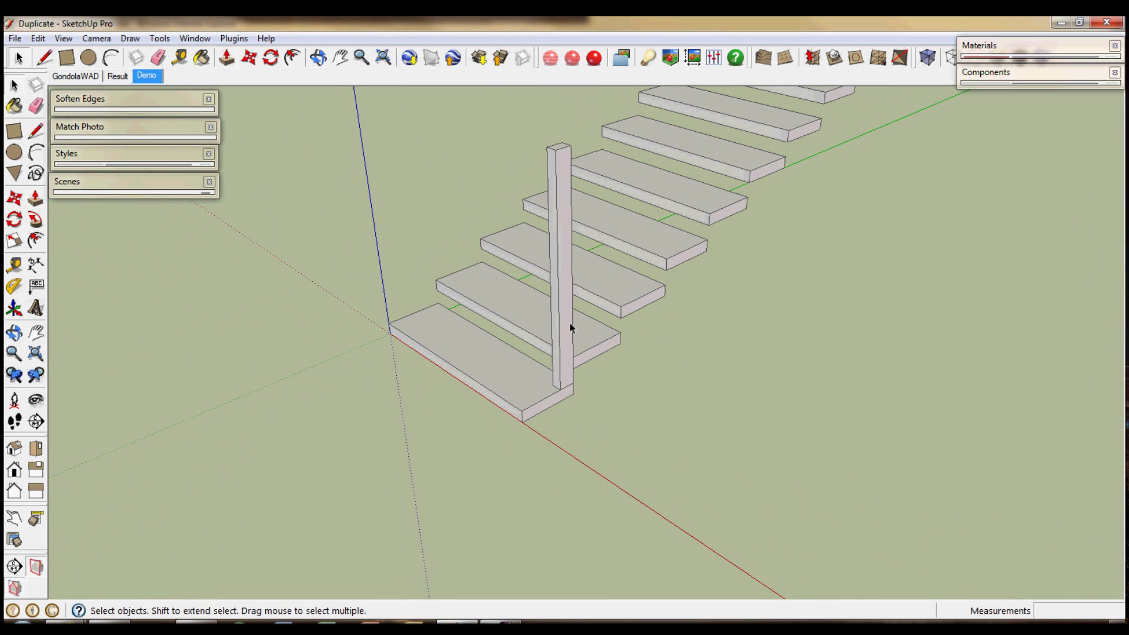
triple_click(568, 324)
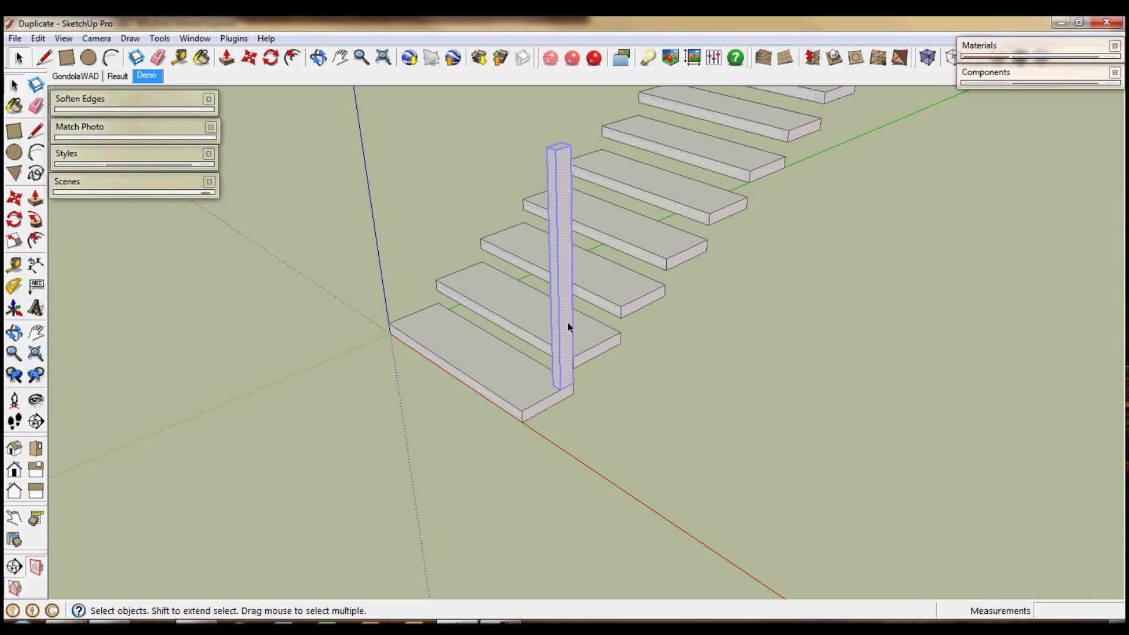
right_click(563, 353)
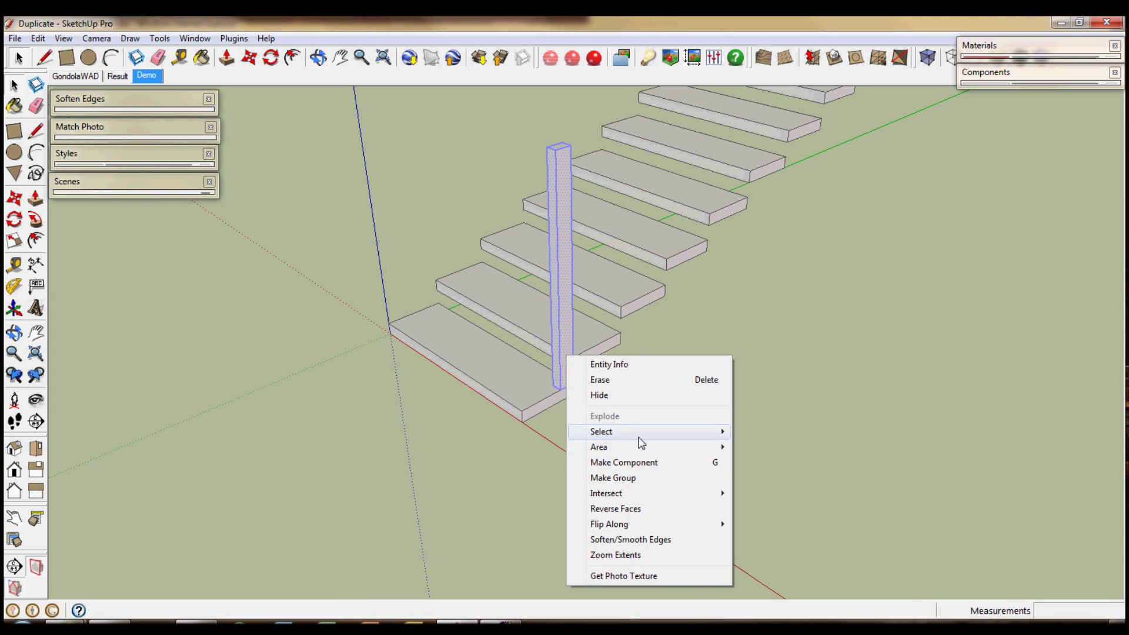
click(642, 462)
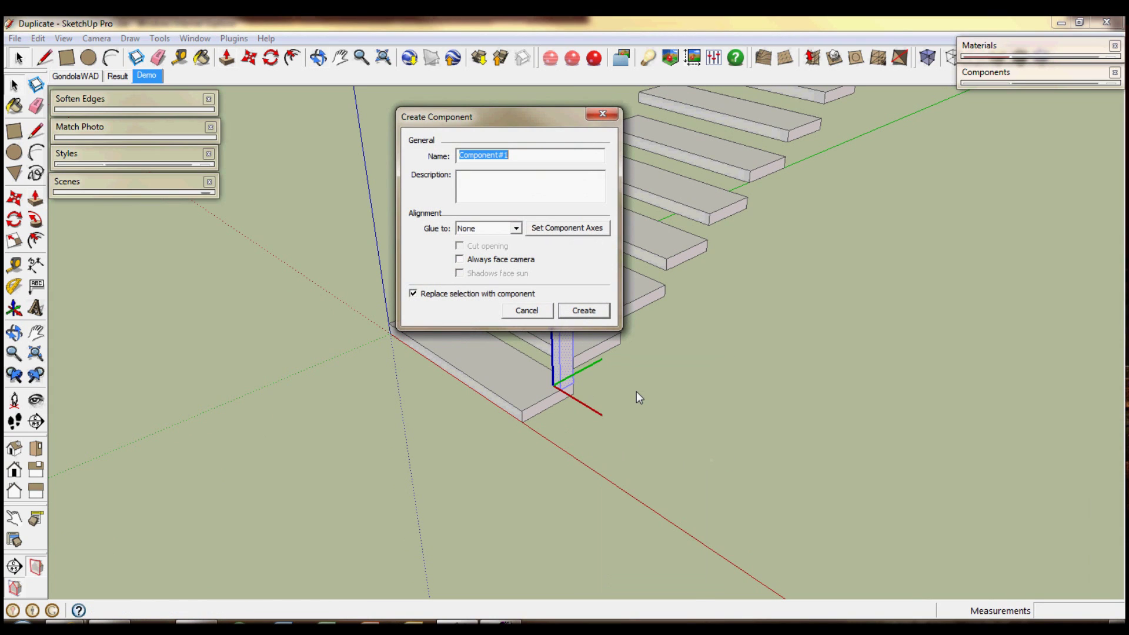
key(Caps_Lock)
text(H)
key(Caps_Lock)
text(ain)
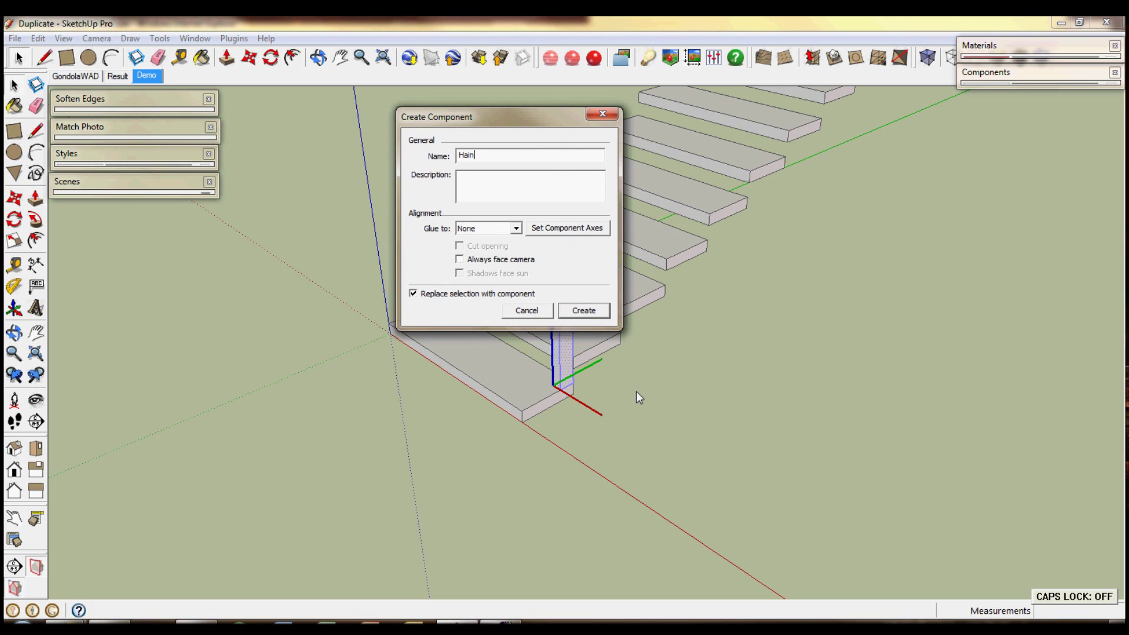
key(BackSpace)
key(BackSpace)
text(ndrail)
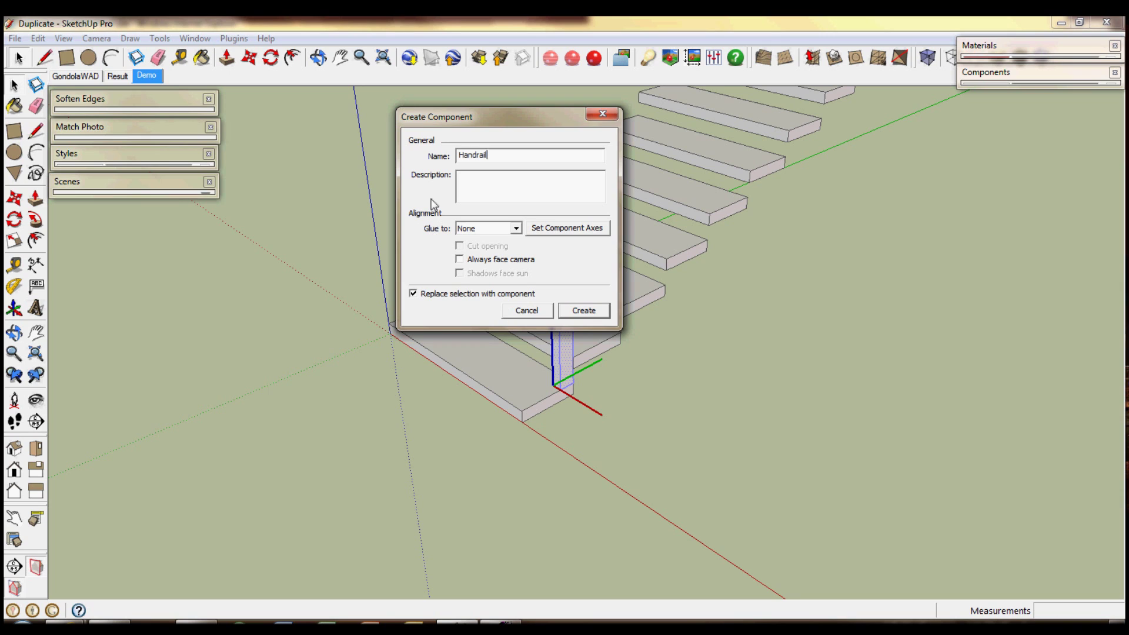
click(584, 311)
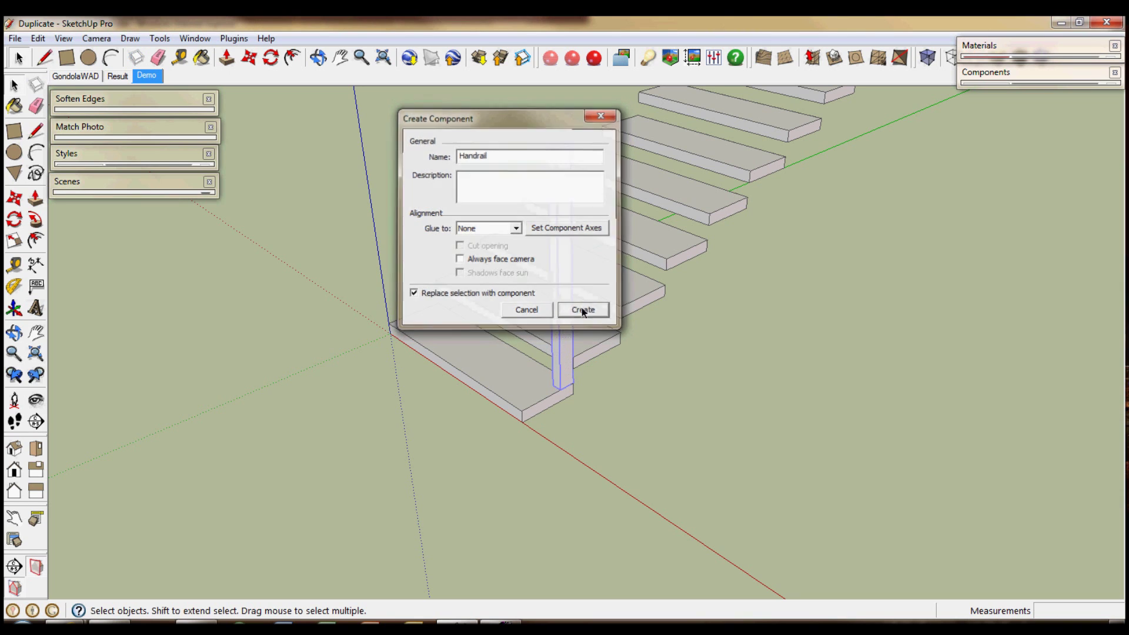
Copy the Handrail post onto the next tread up, then select the front post.
key(m)
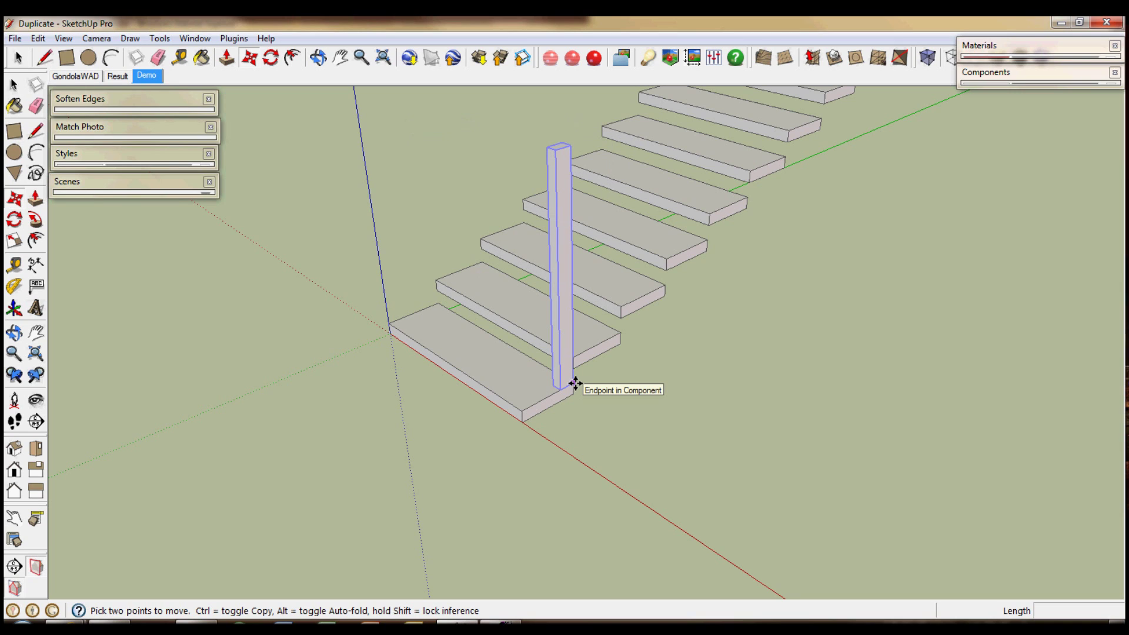
click(574, 384)
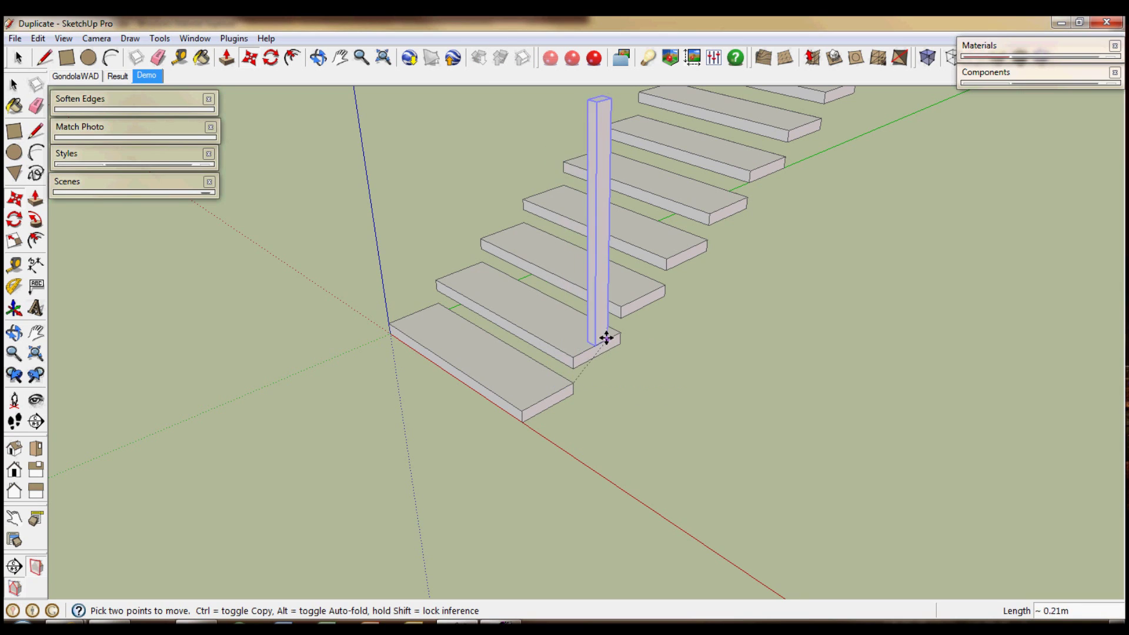
key(ctrl)
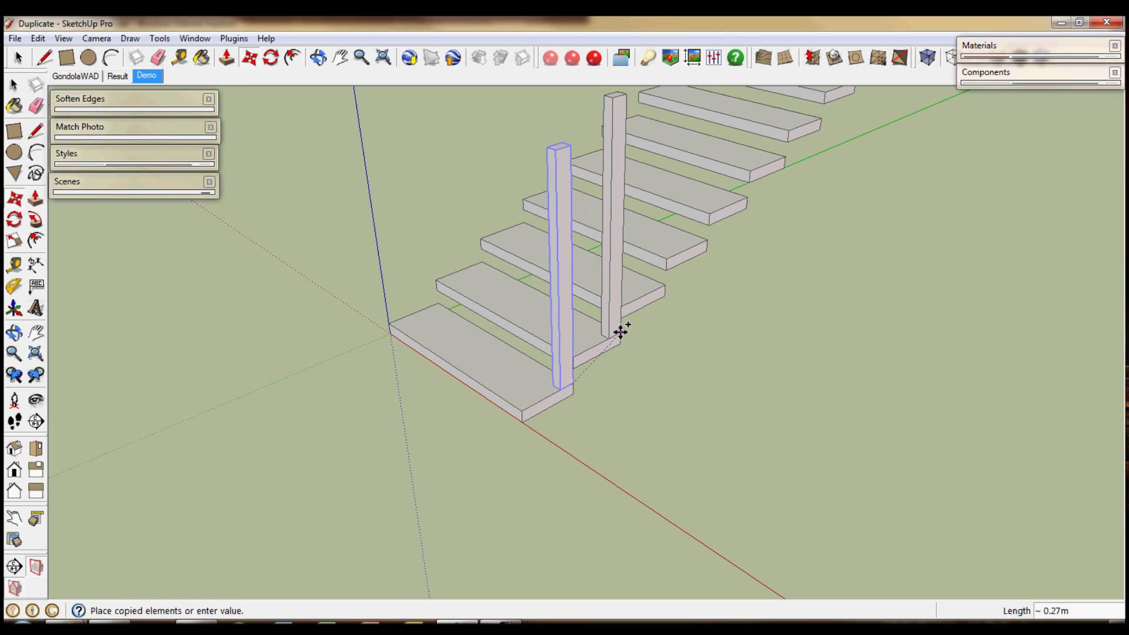
click(620, 330)
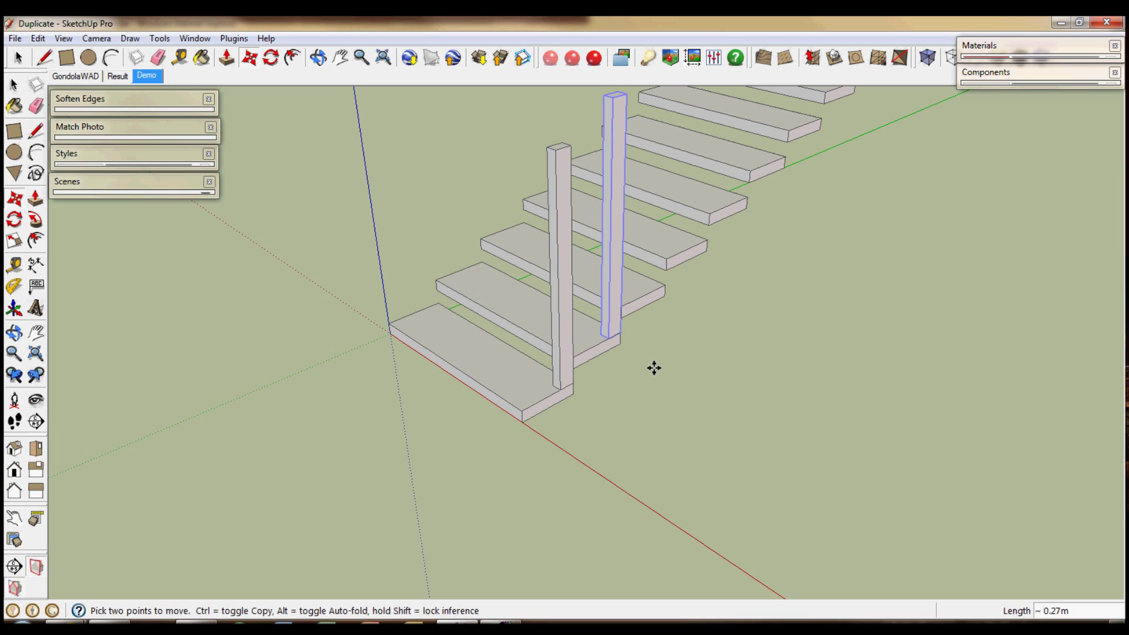
key(space)
click(654, 368)
shift+middle_drag(567, 257, 565, 305)
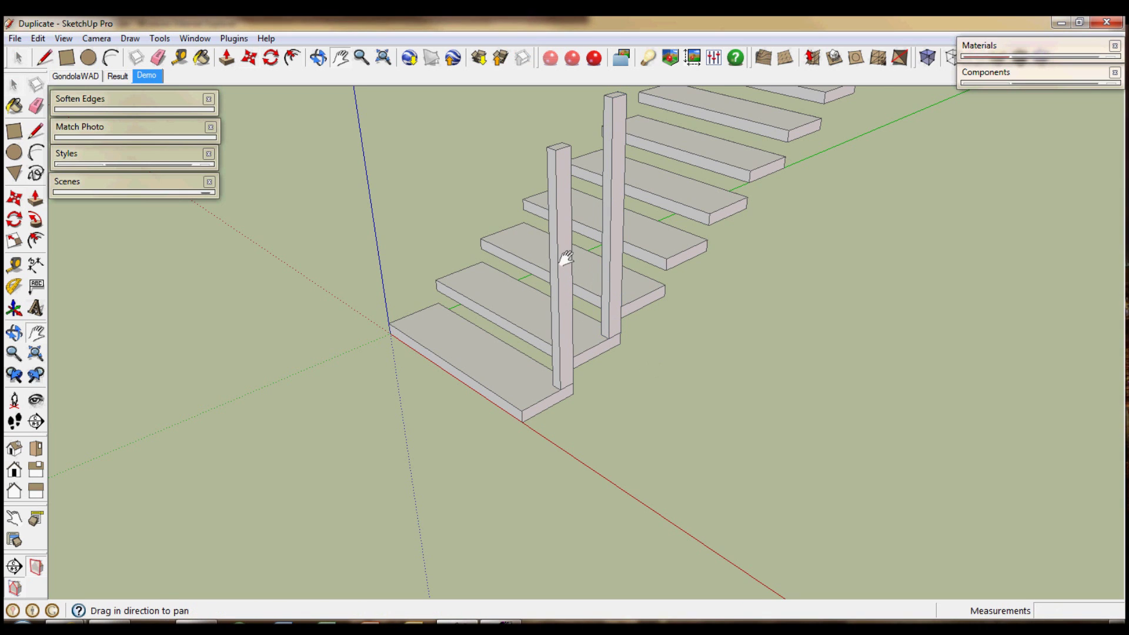
scroll(567, 219, up, 1)
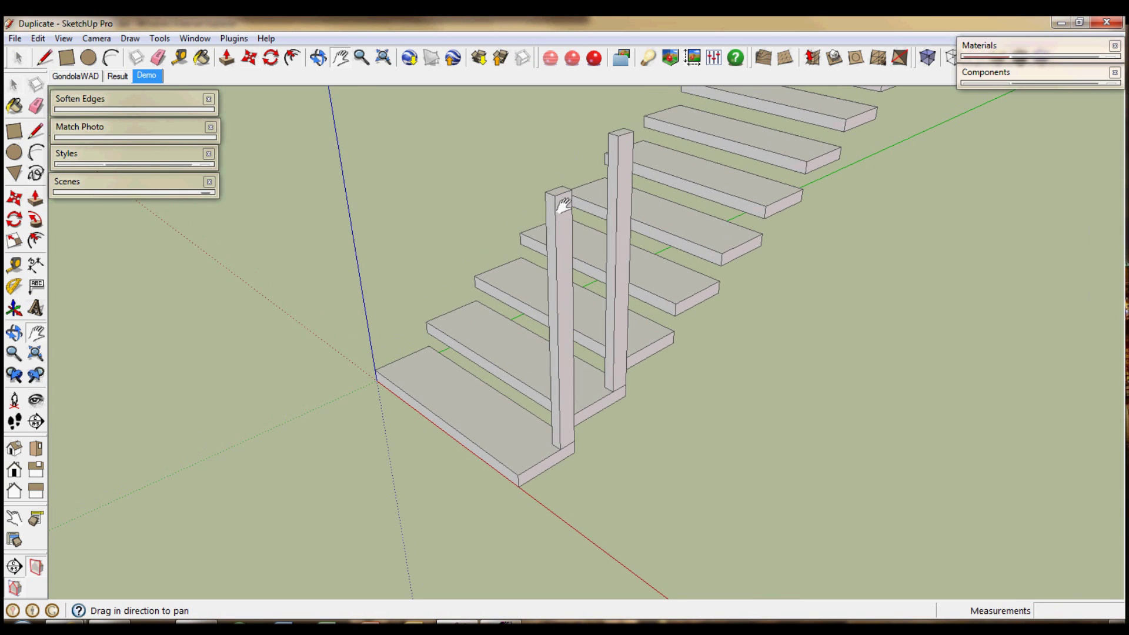
click(564, 209)
Open the front post for editing and zoom in to frame it.
double_click(564, 209)
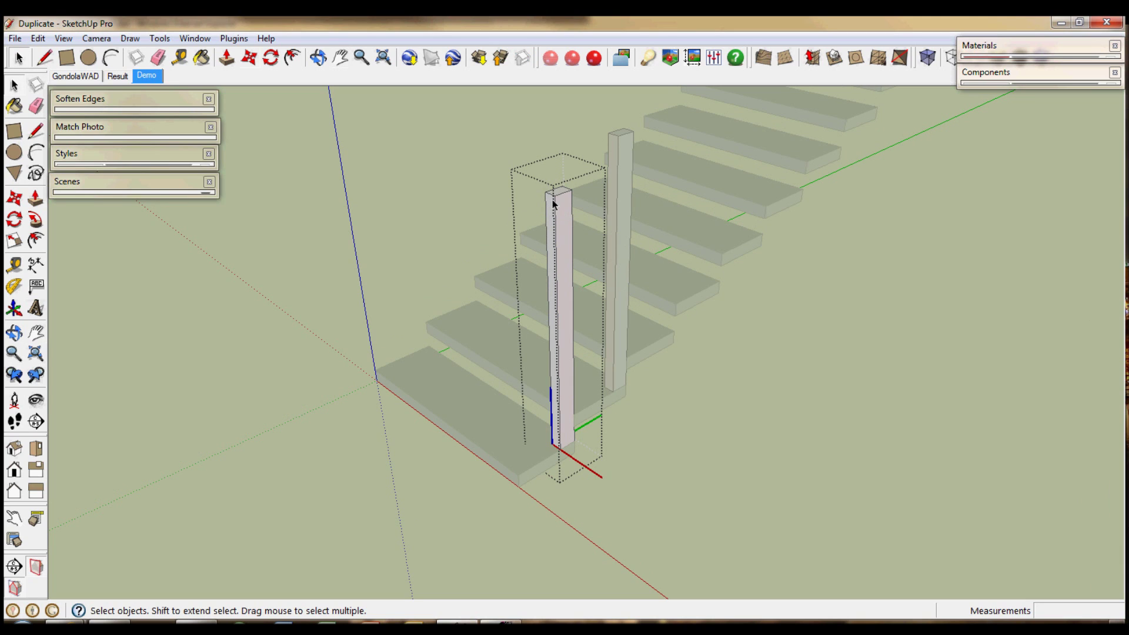
key(m)
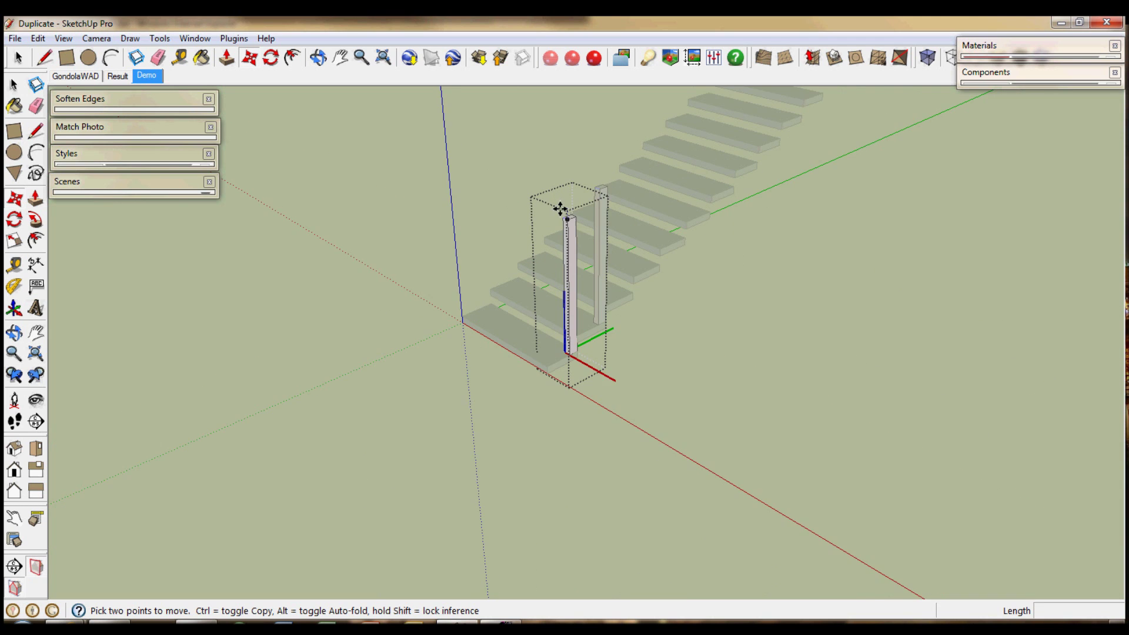
key(z)
mouse_move(587, 293)
mouse_down()
mouse_move(592, 202)
mouse_move(612, 563)
mouse_up()
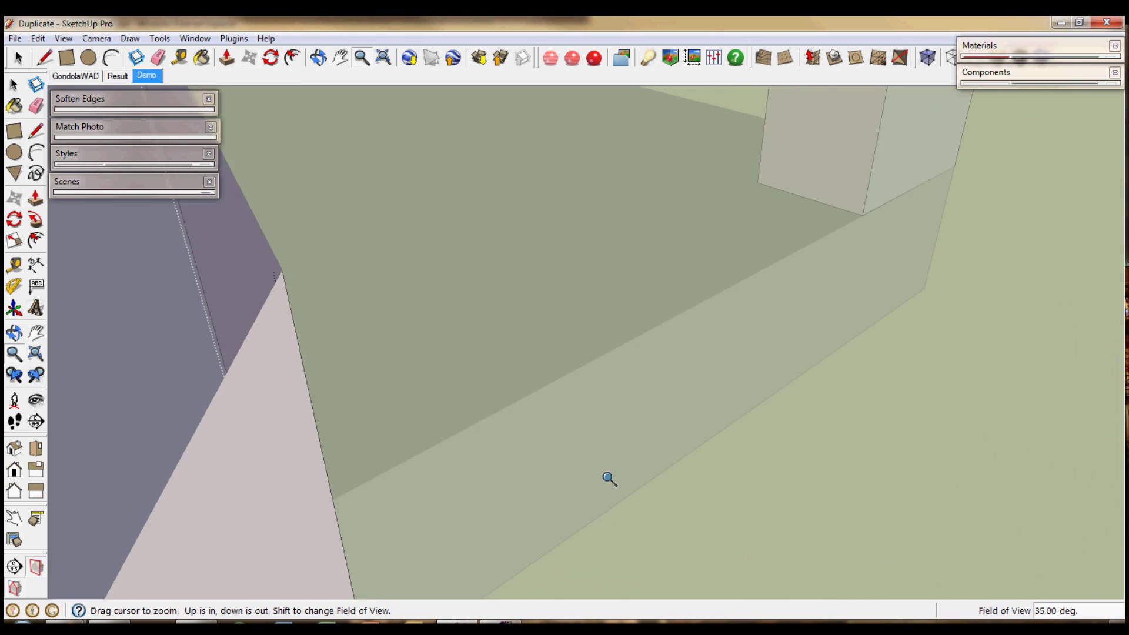
drag(611, 564, 613, 514)
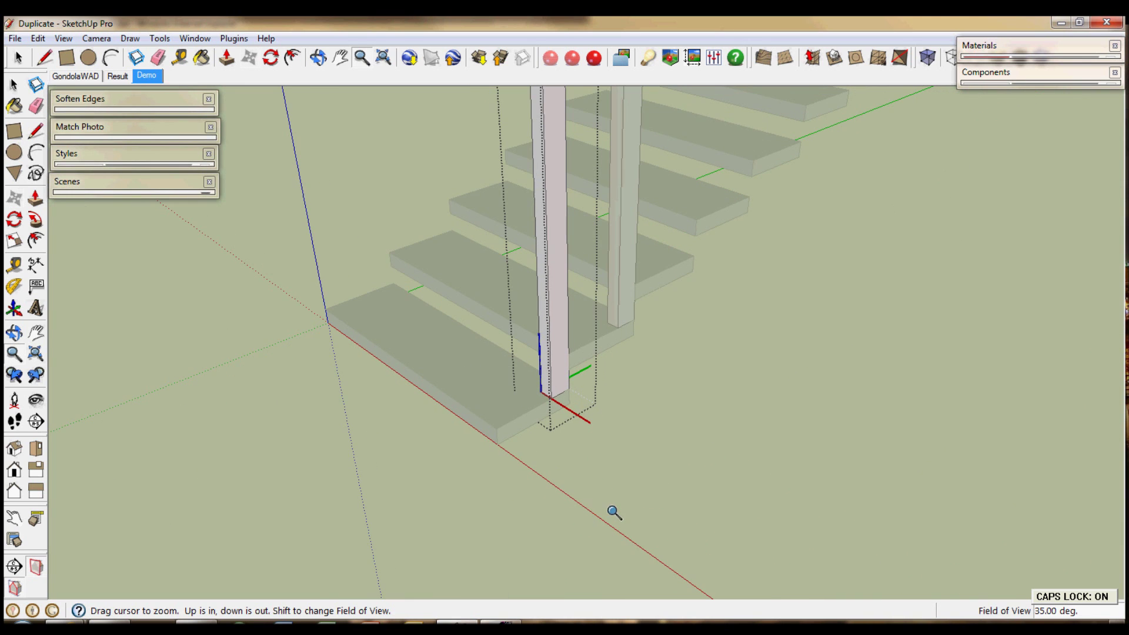
key(h)
drag(546, 295, 557, 379)
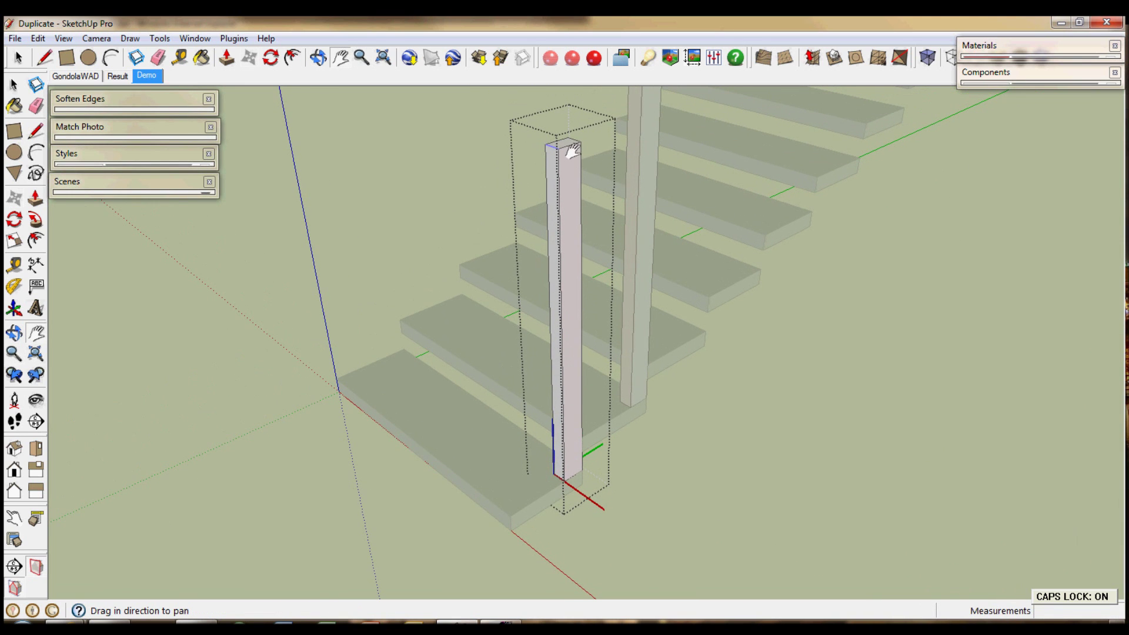
Move the post's top edge down about 0.04 m to slant it, then select the post.
key(m)
click(556, 153)
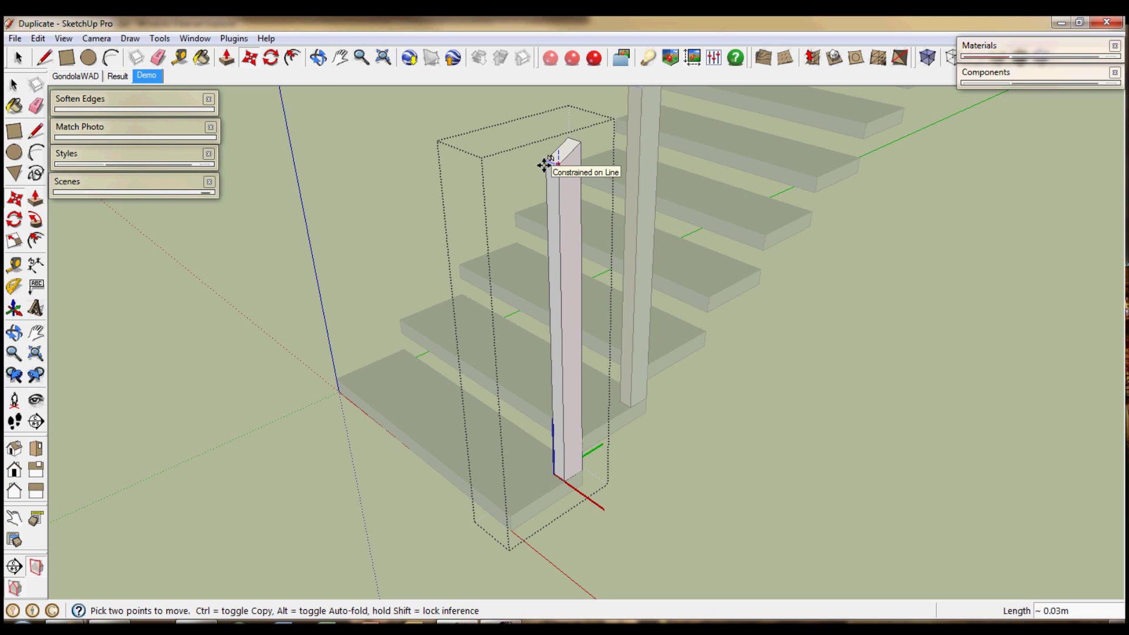
click(546, 164)
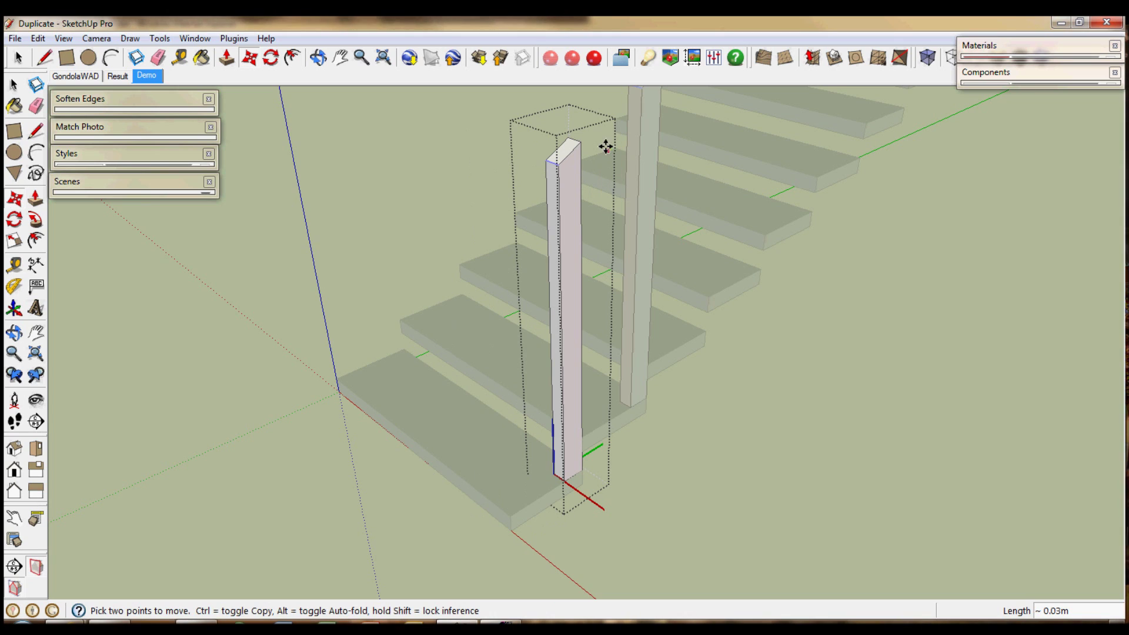
key(space)
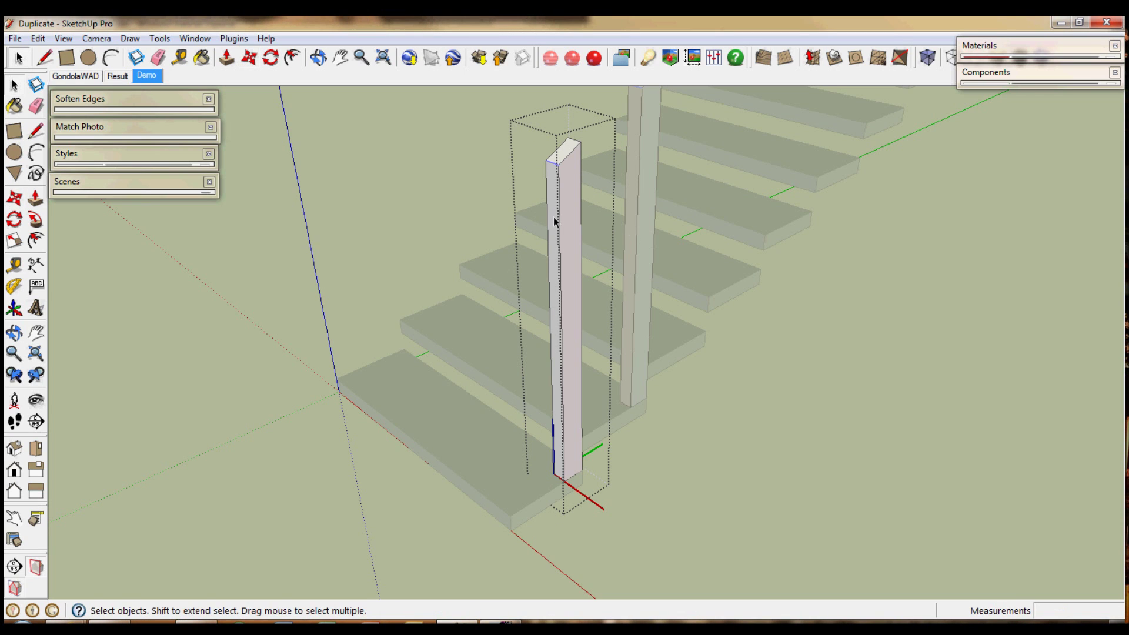
click(568, 217)
Turn the trimmed front post into a group.
right_click(569, 217)
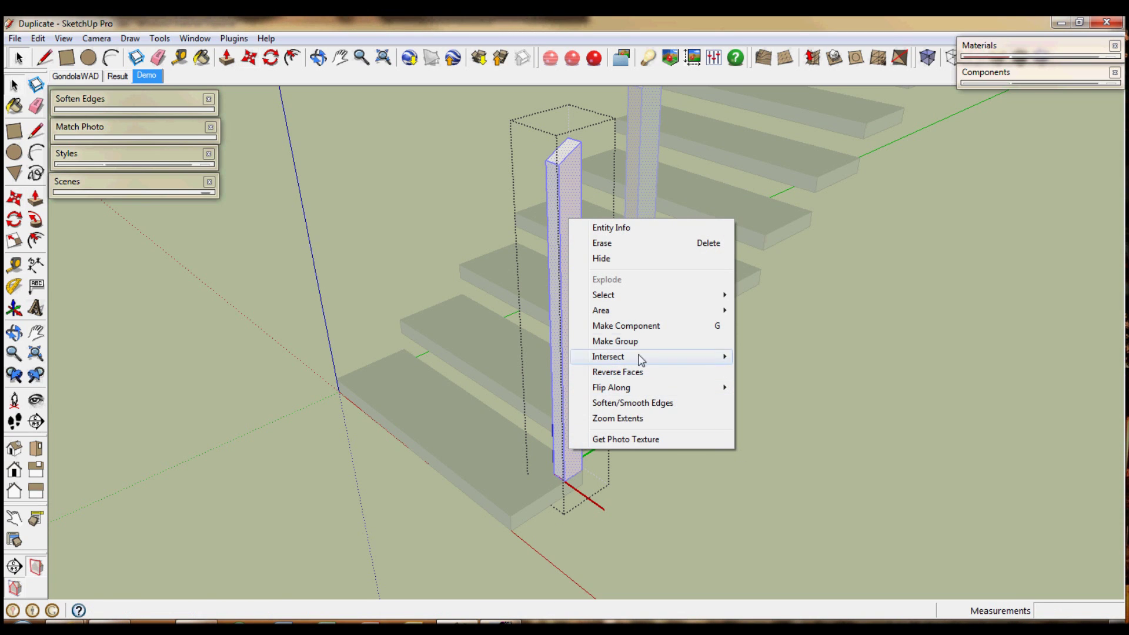
click(617, 342)
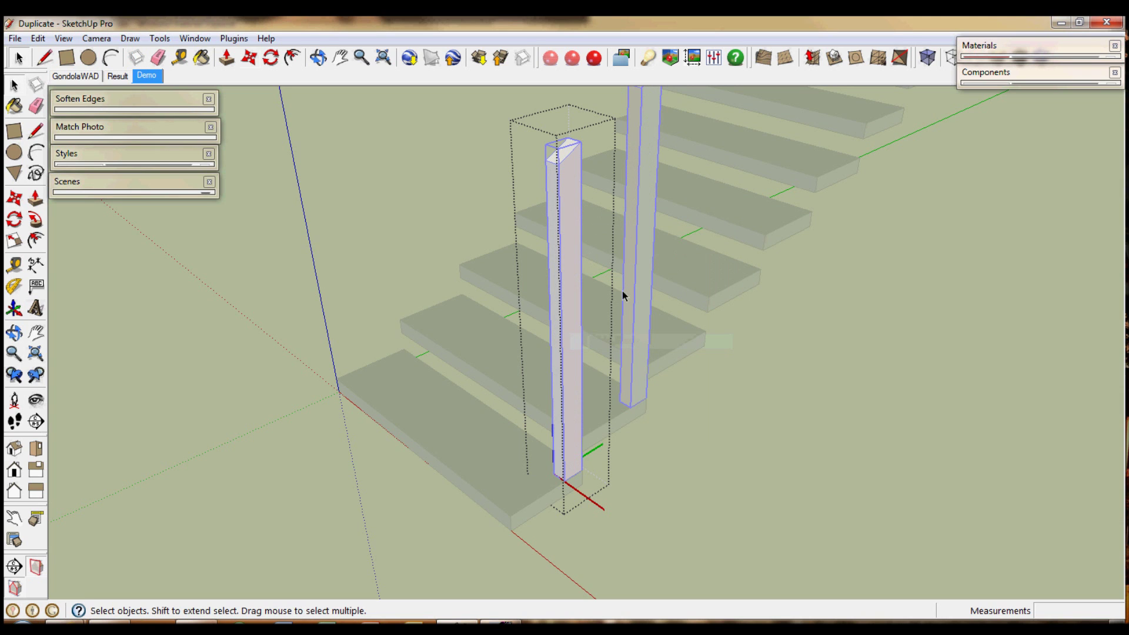
middle_drag(621, 294, 558, 342)
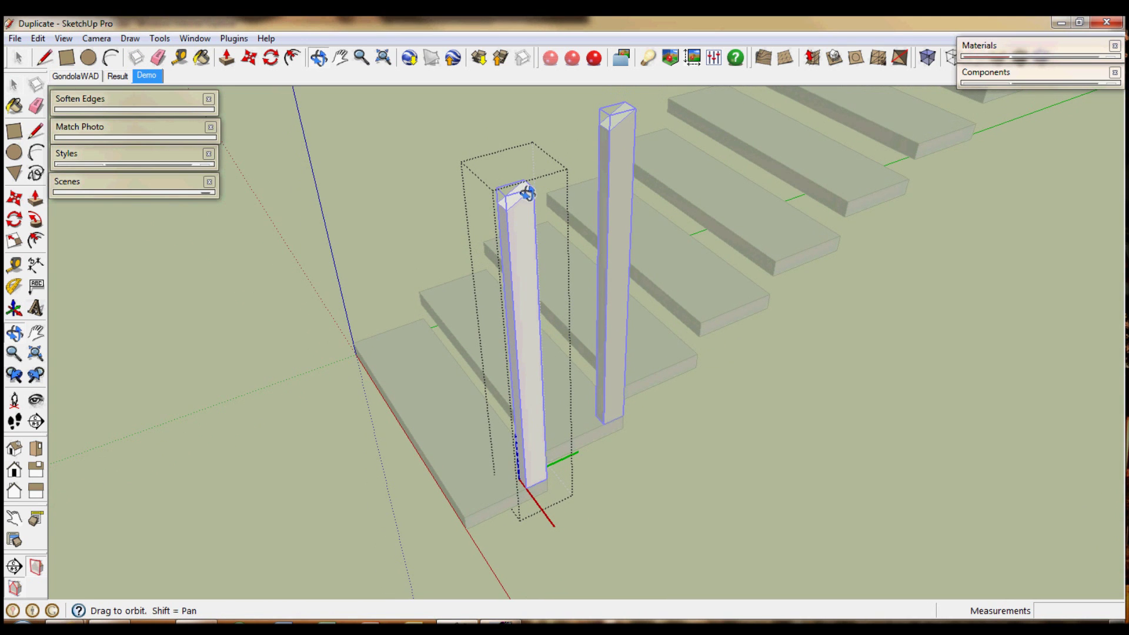
Draw a small rectangle near the top of the taller rear post.
key(r)
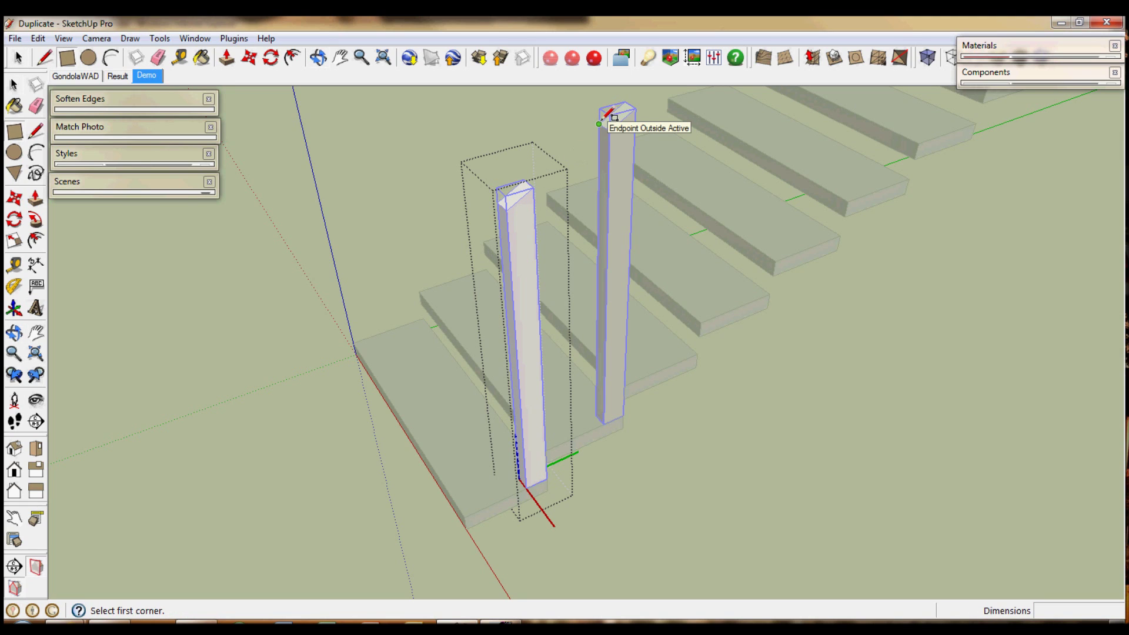
click(604, 123)
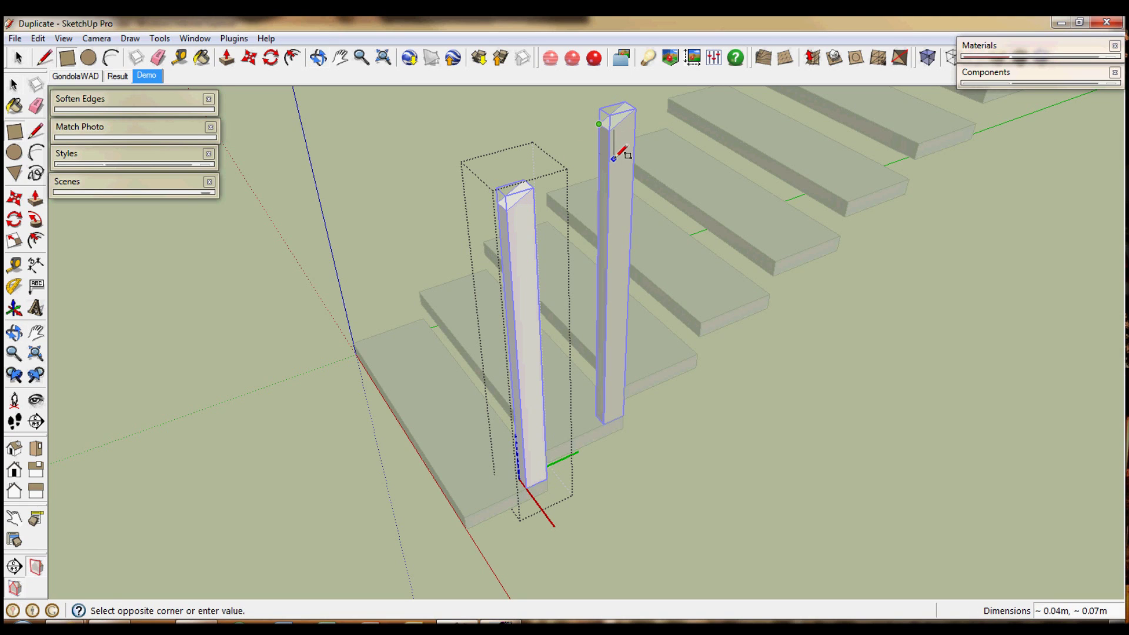
click(609, 144)
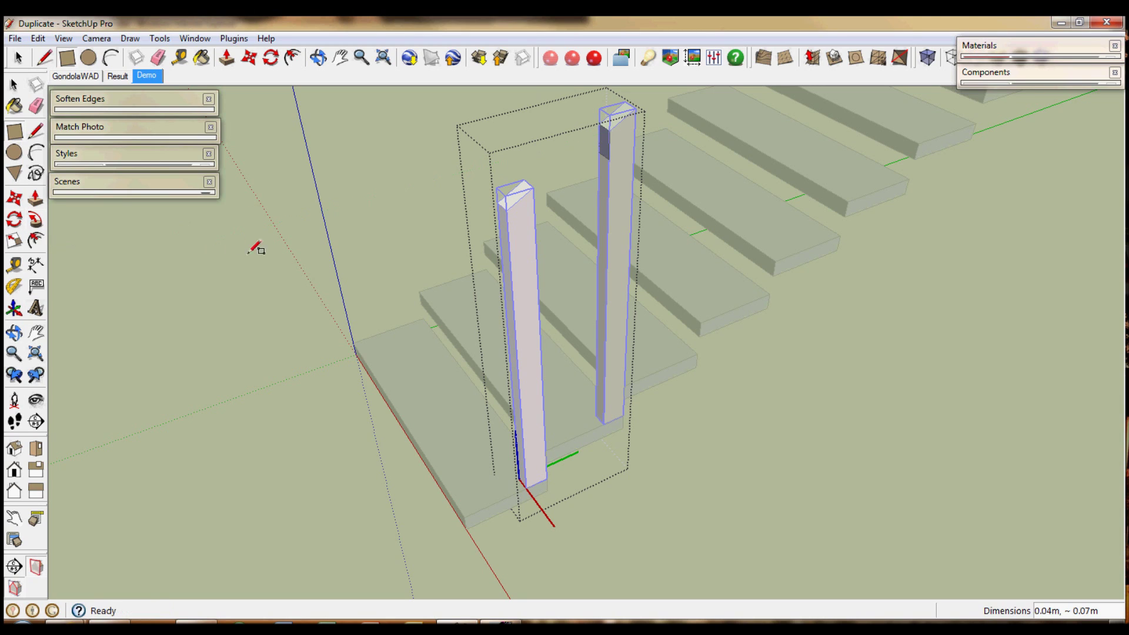
key(l)
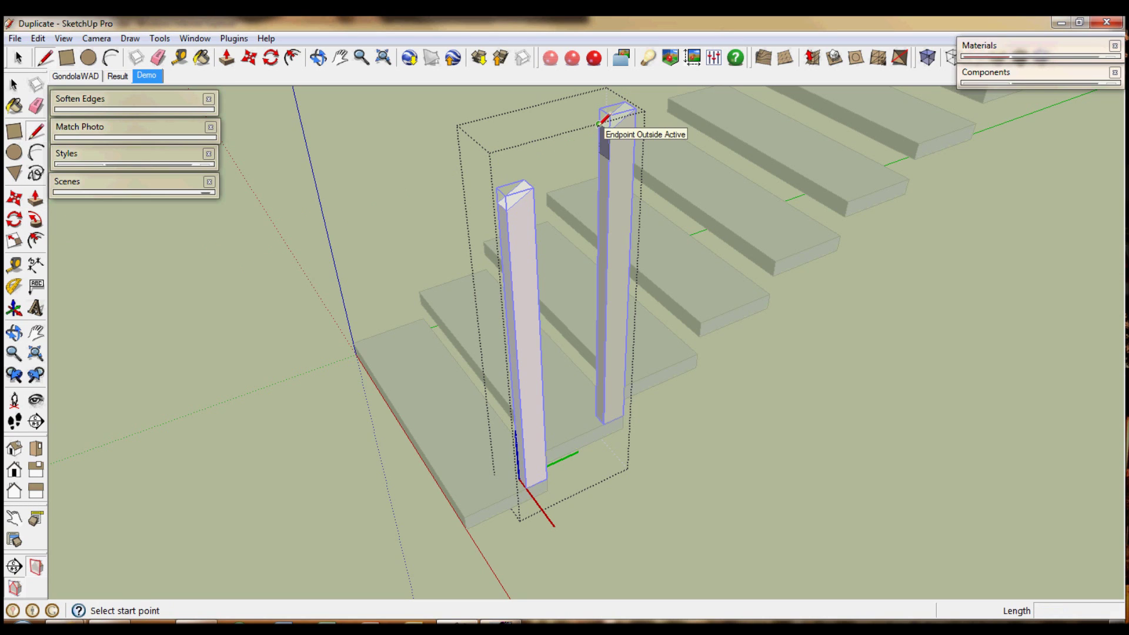
Draw a sloped line from the taller post's corner to the shorter post's corner.
click(600, 124)
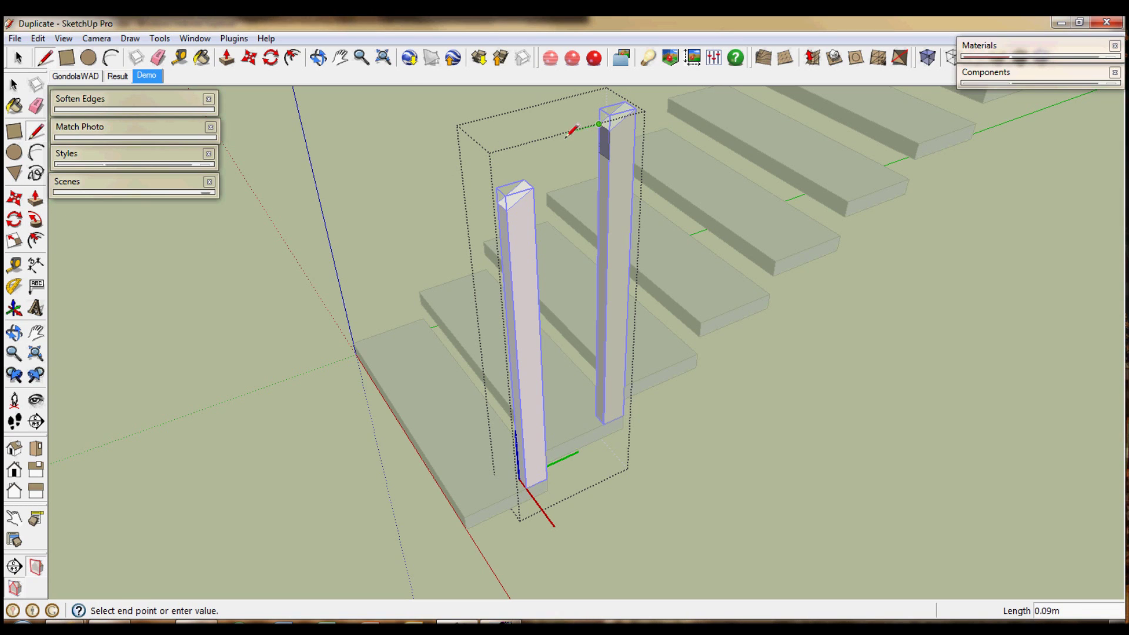
click(524, 180)
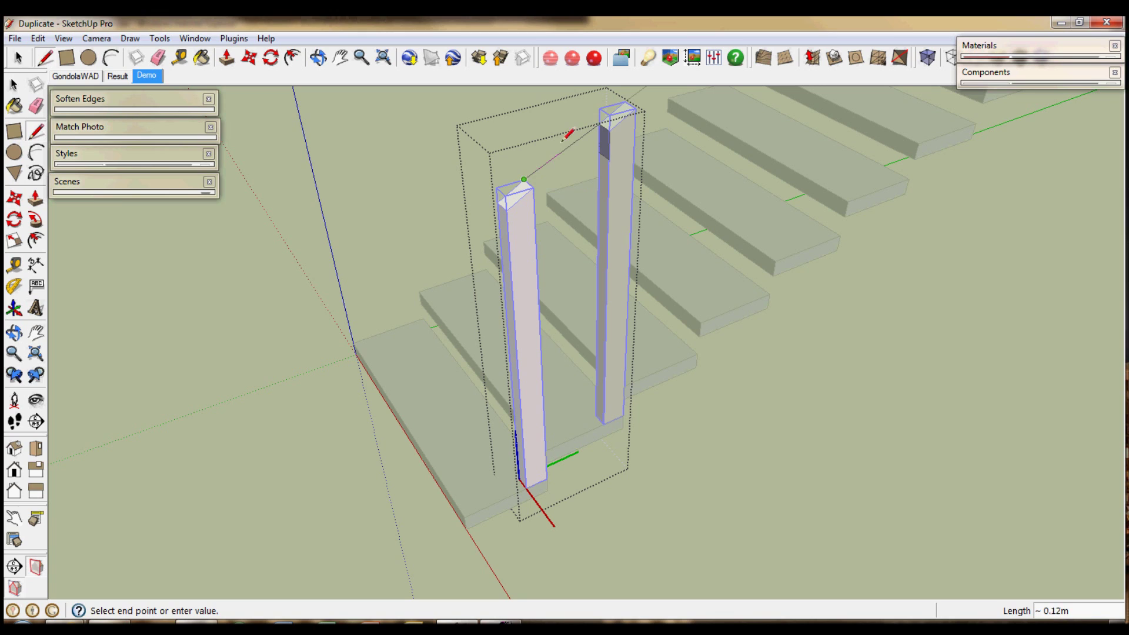
key(Escape)
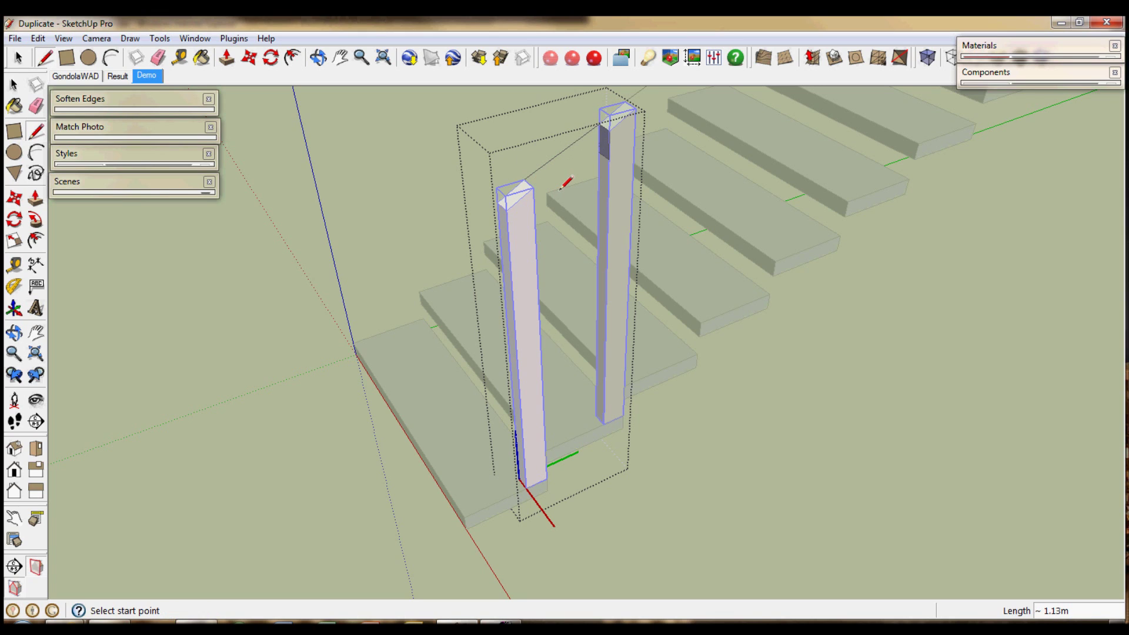
Push/pull the tall post's top into a sloped crossbar reaching the short post.
click(36, 219)
drag(612, 150, 532, 187)
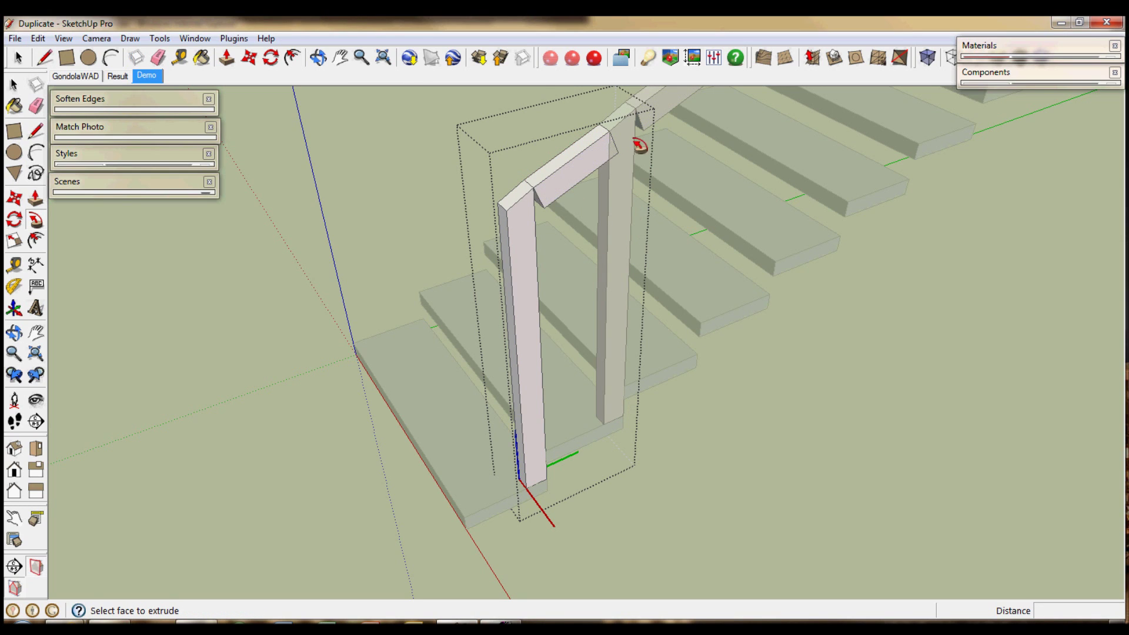
key(space)
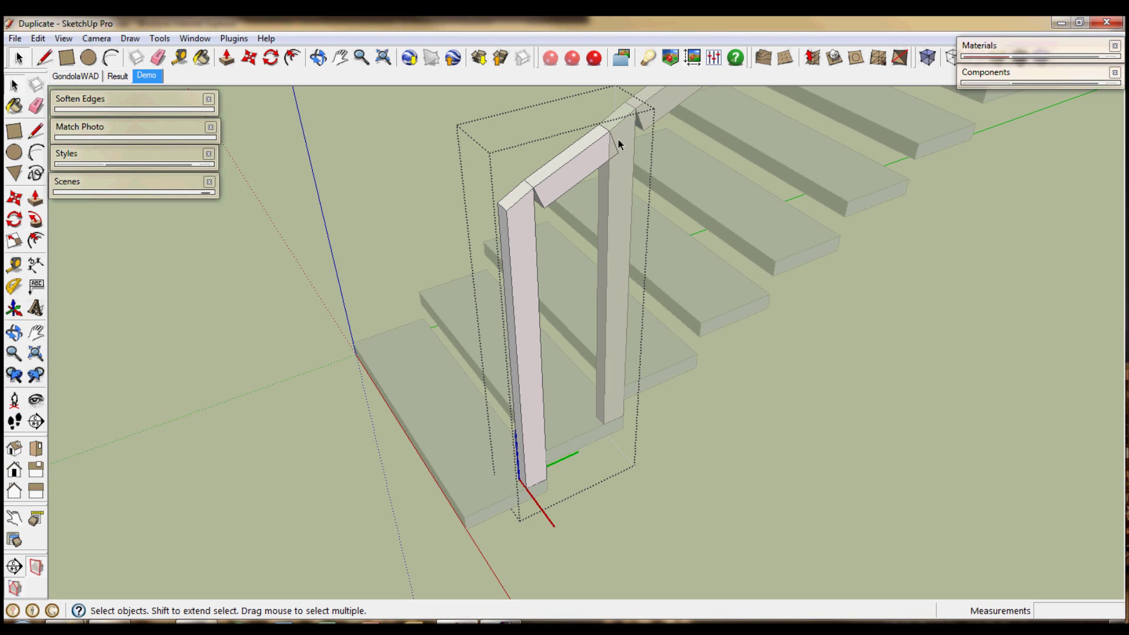
mouse_move(583, 264)
middle_down()
mouse_move(487, 125)
mouse_move(556, 327)
middle_up()
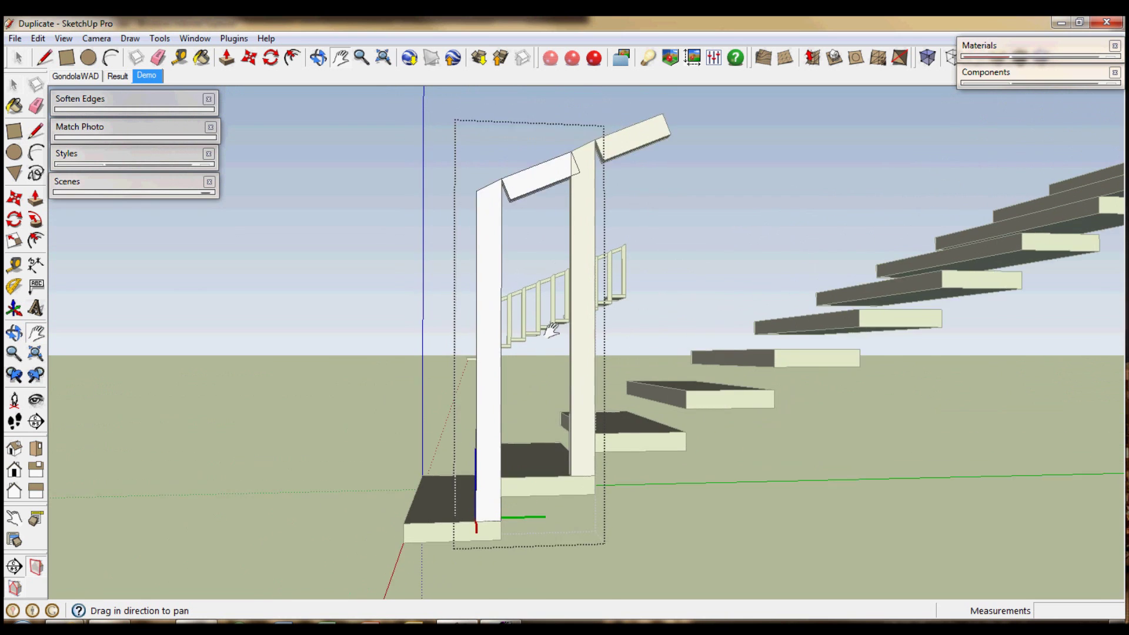
scroll(555, 327, down, 5)
scroll(556, 330, up, 5)
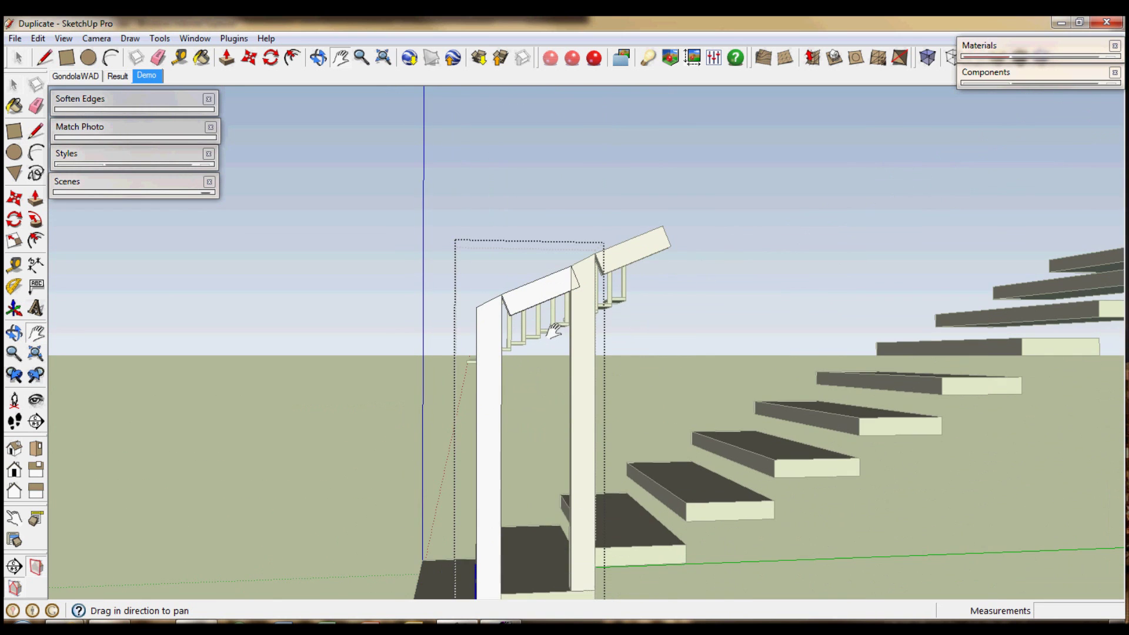
Nudge the crossbar slightly so it sits flush across the two post tops.
key(o)
drag(556, 331, 553, 310)
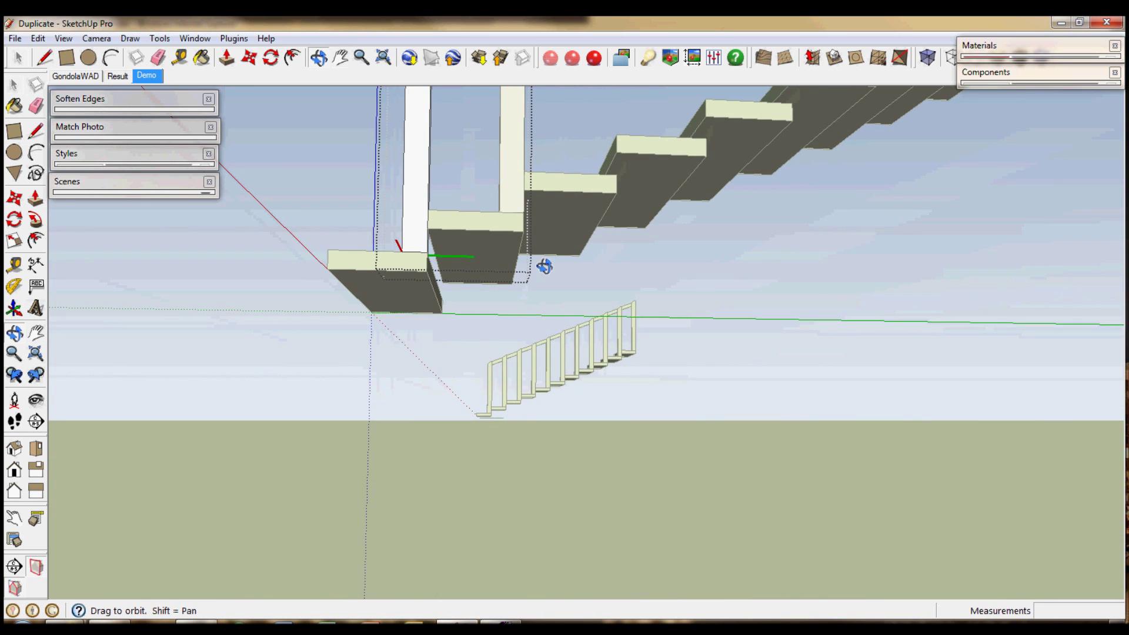
key(shift+l)
drag(534, 251, 510, 249)
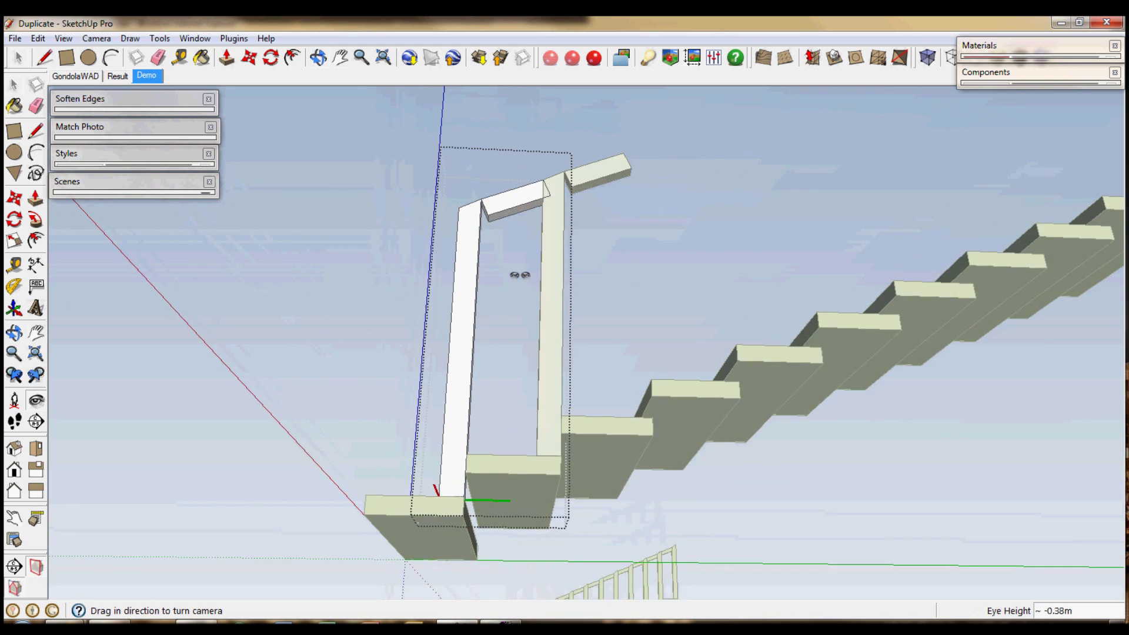
key(space)
click(516, 247)
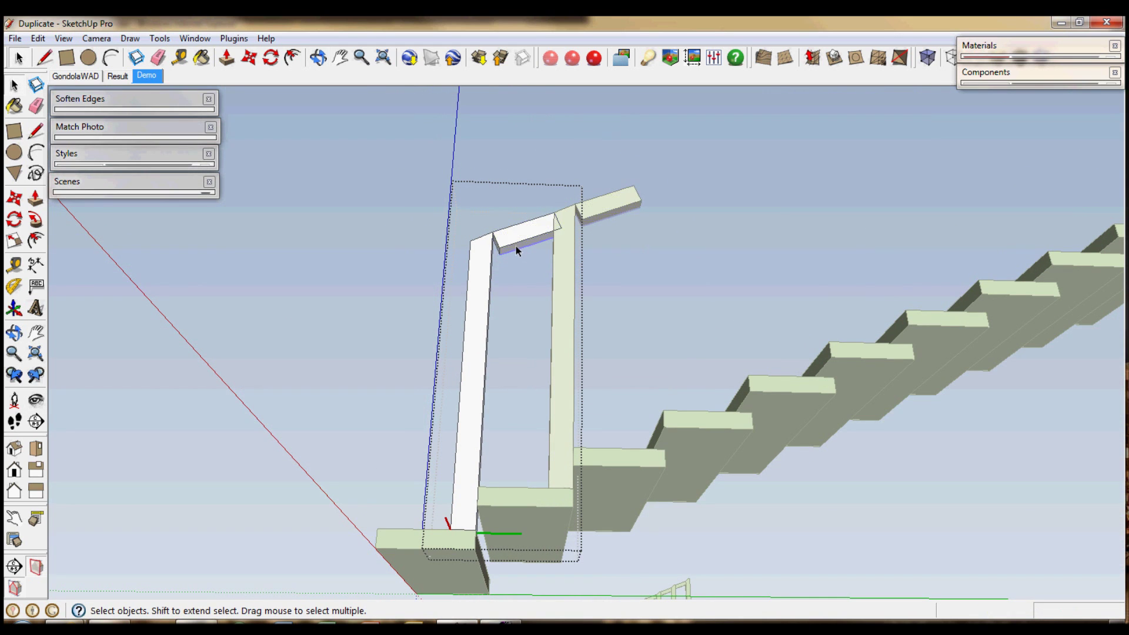
scroll(516, 247, up, 1)
scroll(515, 247, up, 1)
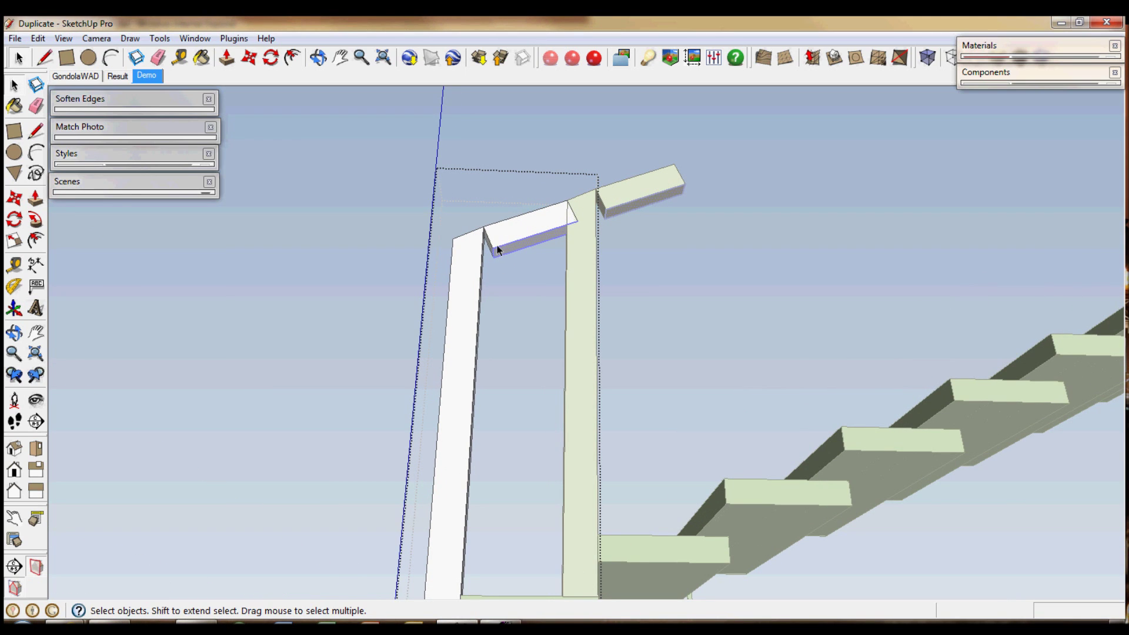
key(m)
click(496, 253)
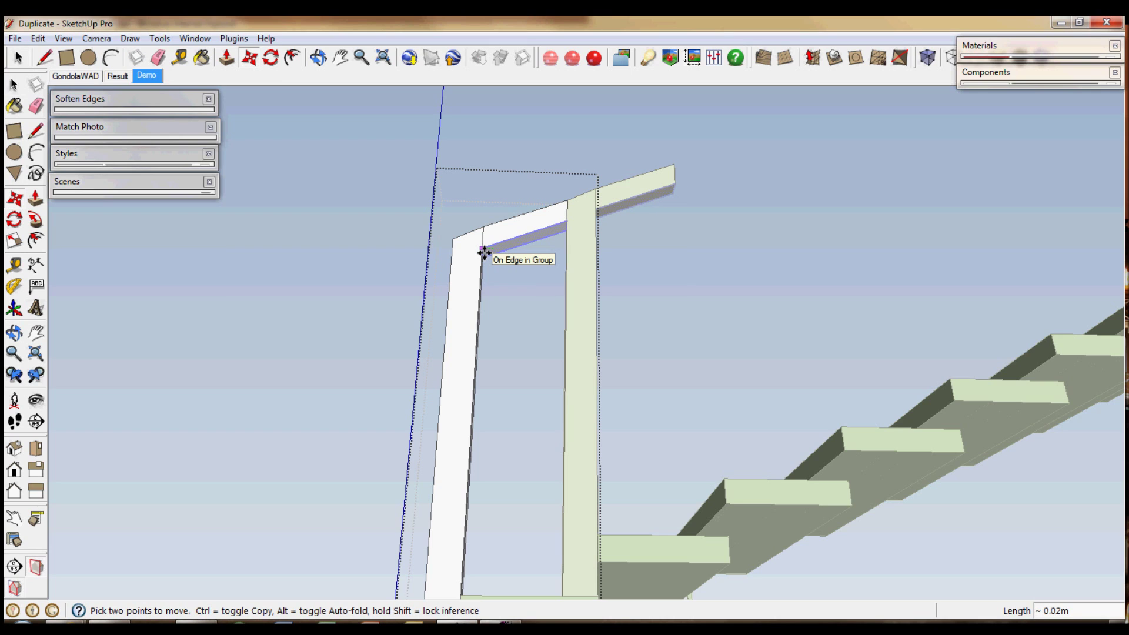
click(483, 253)
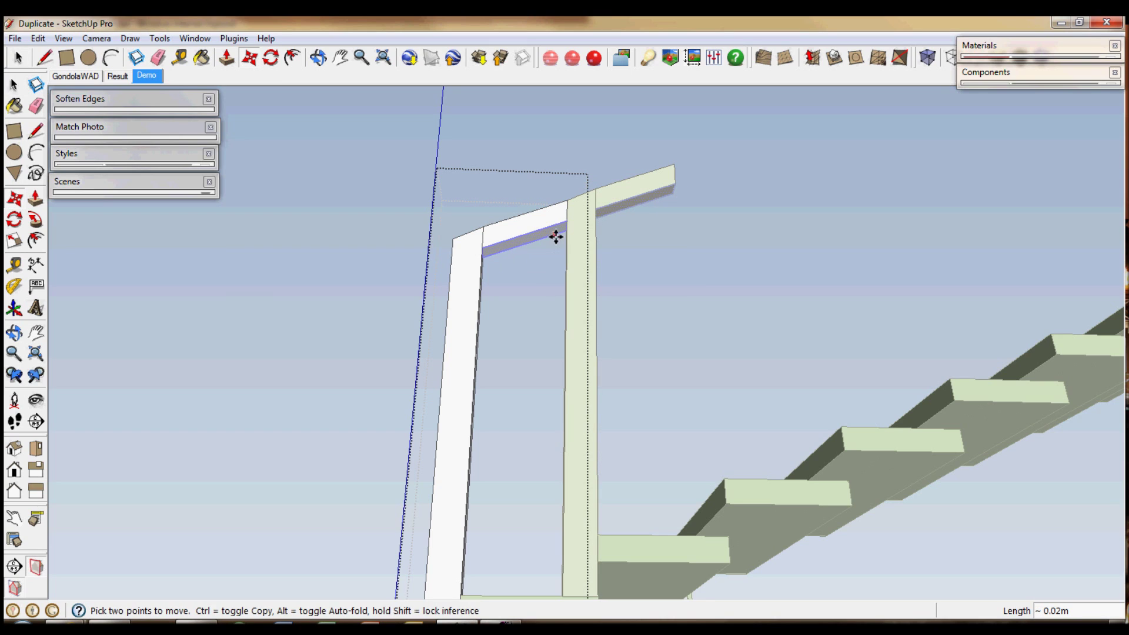
Make the crossbar its own separate group.
key(space)
right_click(515, 230)
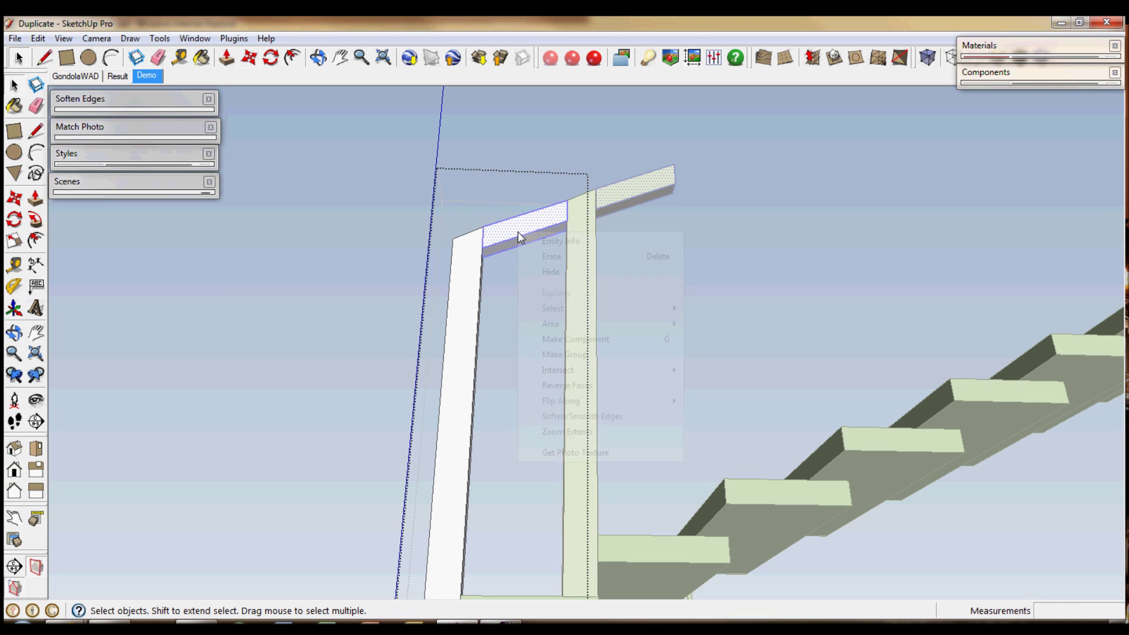
click(566, 354)
click(508, 328)
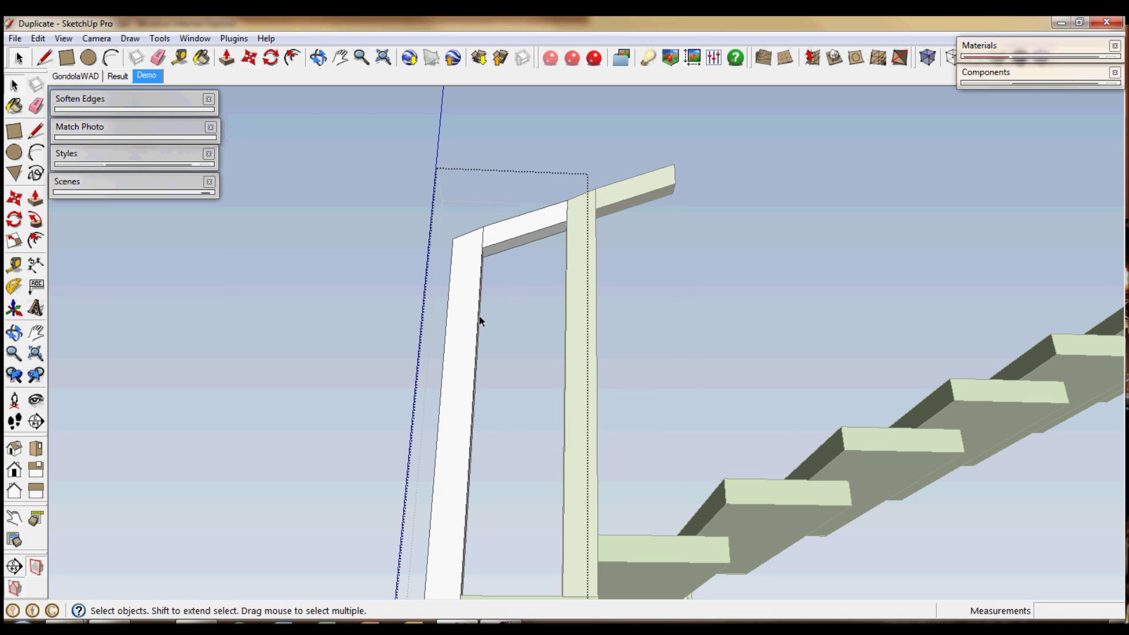
Orbit around the staircase and finish editing the post-and-rail group.
middle_drag(456, 313, 731, 556)
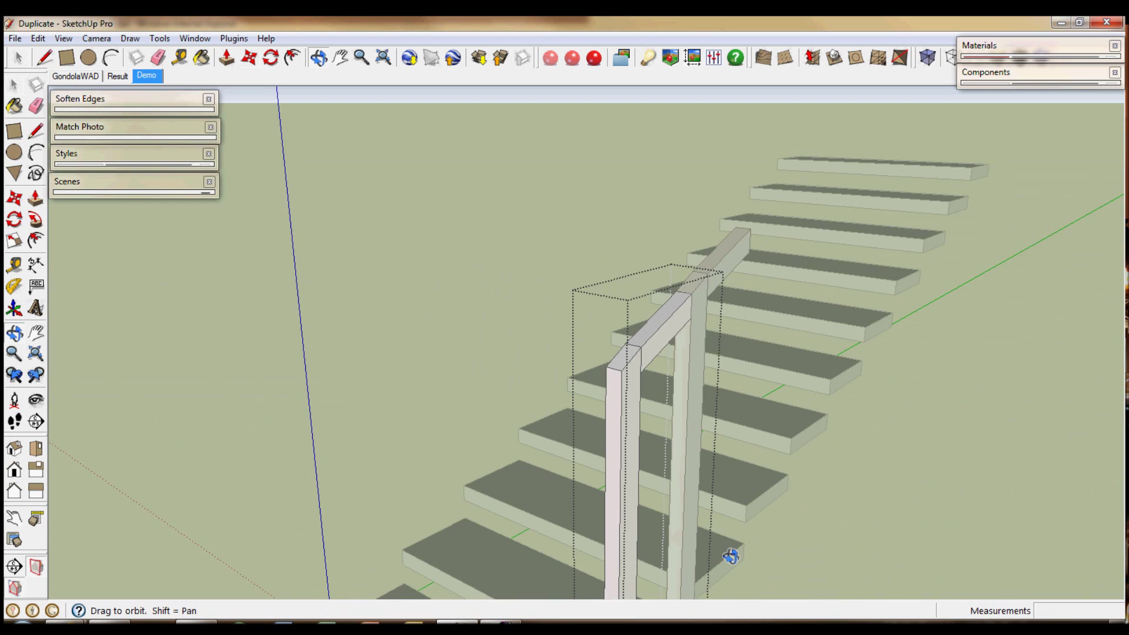
drag(730, 556, 683, 366)
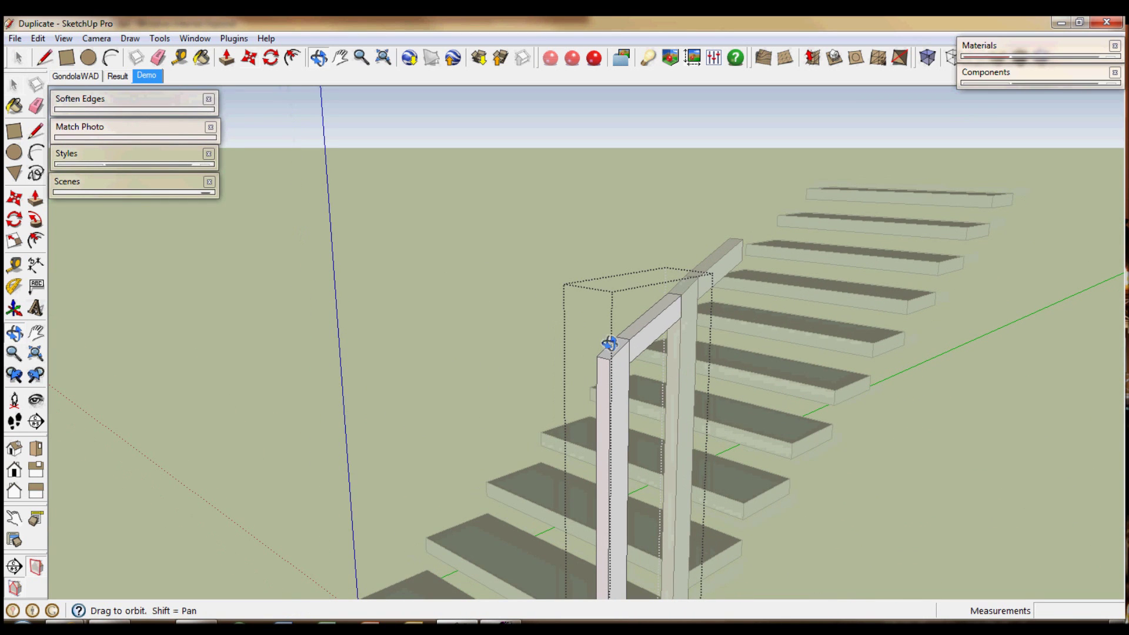
key(space)
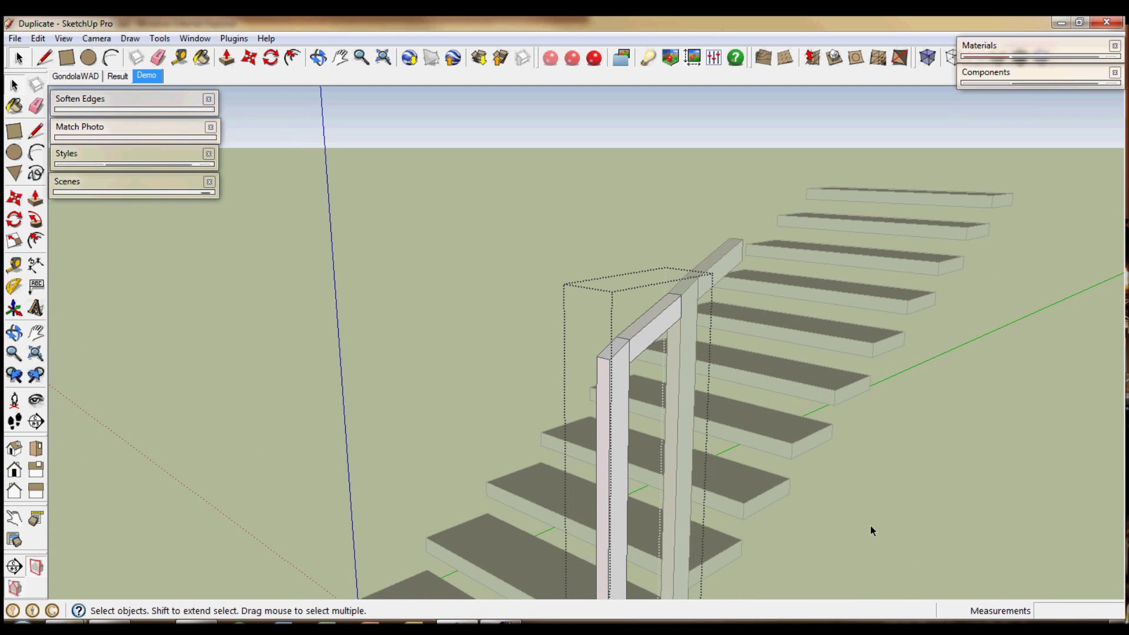
click(870, 527)
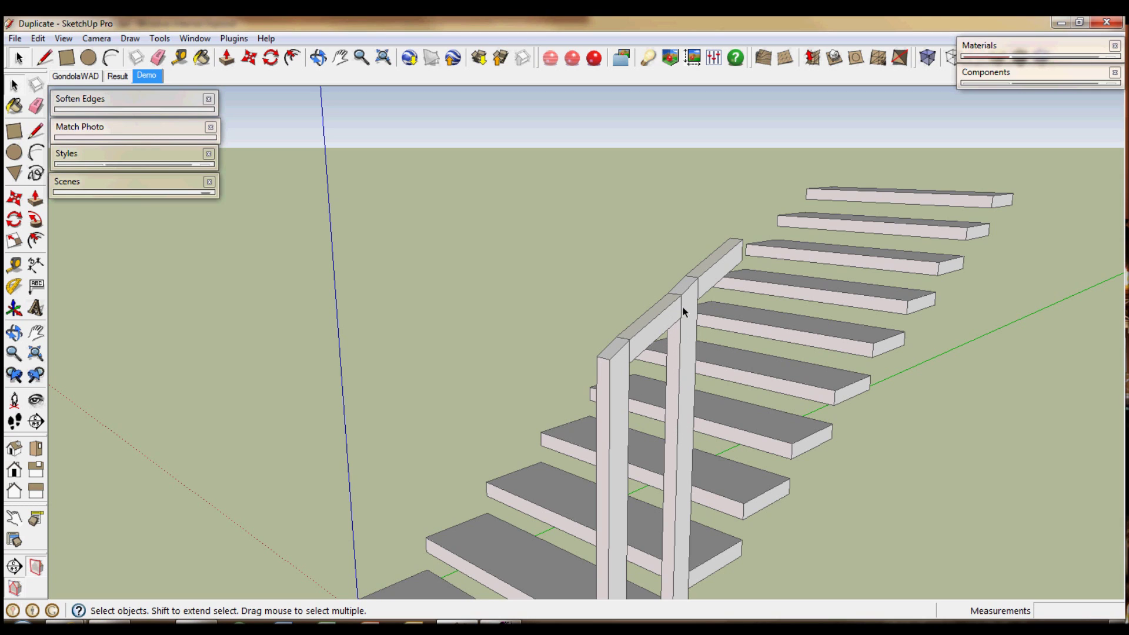
Delete the second post-and-rail group, leaving the front post and rail.
click(680, 363)
key(Delete)
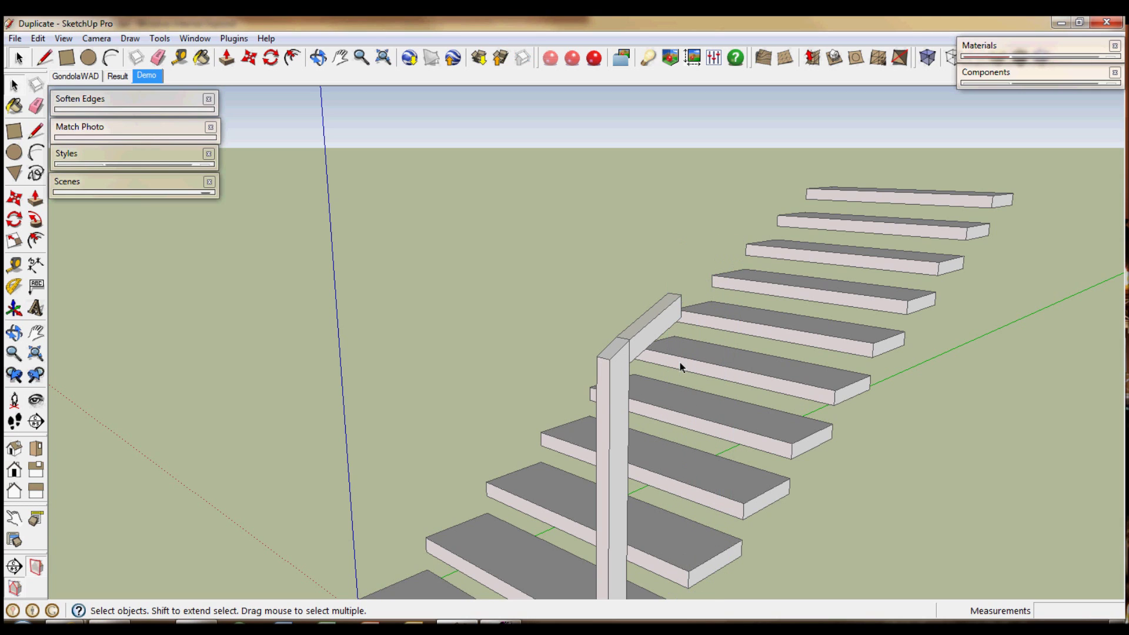
key(h)
mouse_move(614, 352)
mouse_down()
mouse_move(546, 227)
mouse_move(520, 224)
mouse_up()
Copy the post-and-rail onto the next tread and array it ten times upward.
key(space)
click(527, 528)
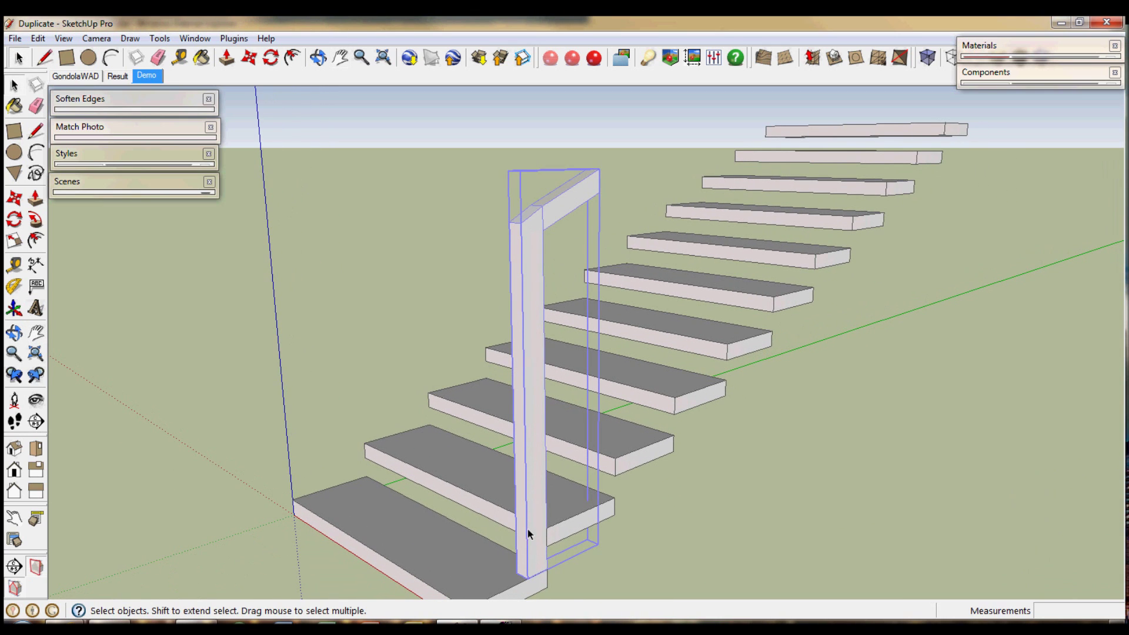
key(m)
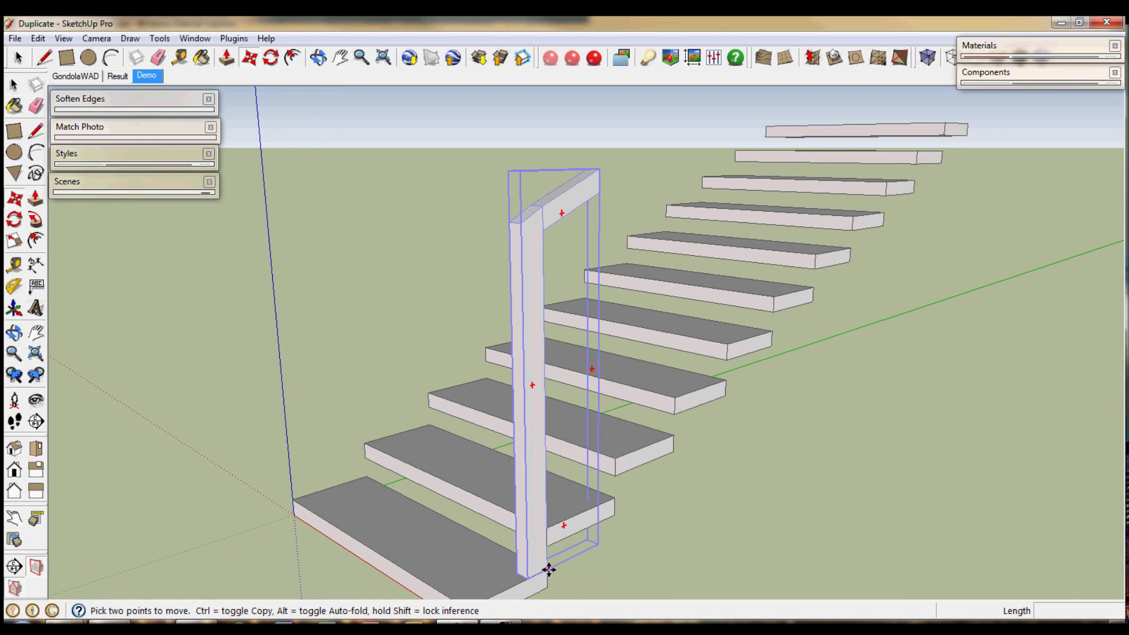
click(548, 572)
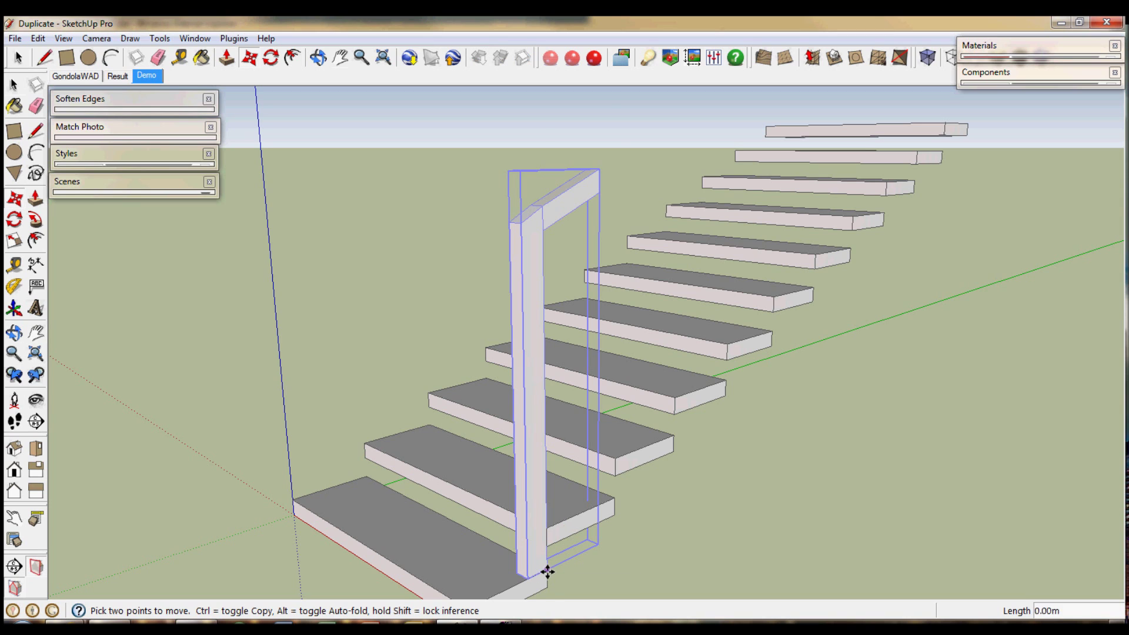
key(ctrl)
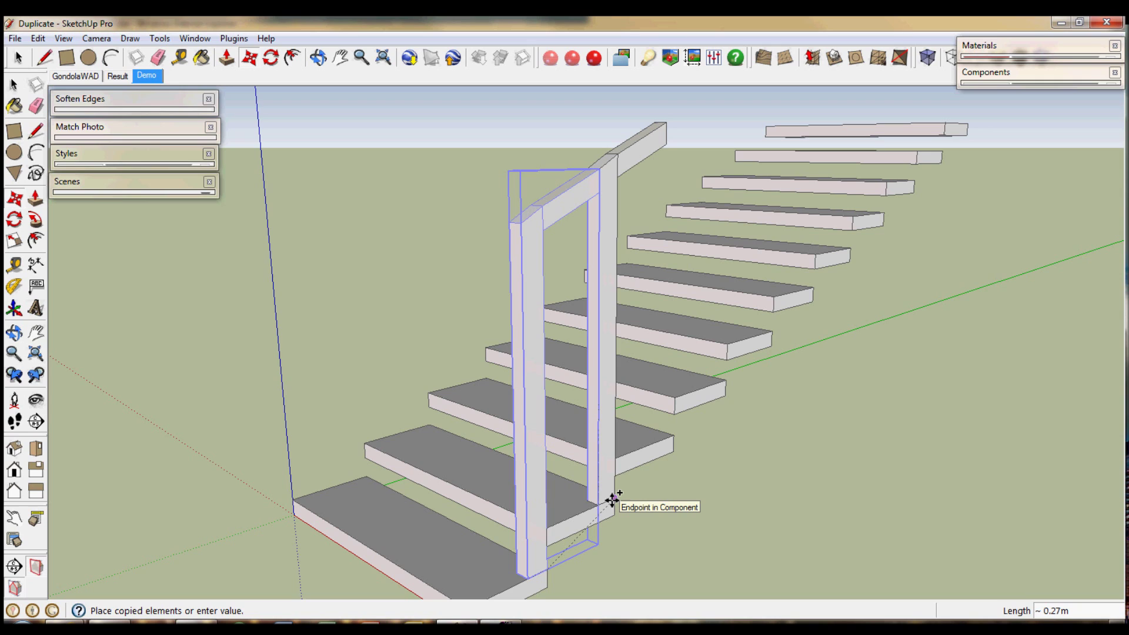
click(612, 500)
text(*10)
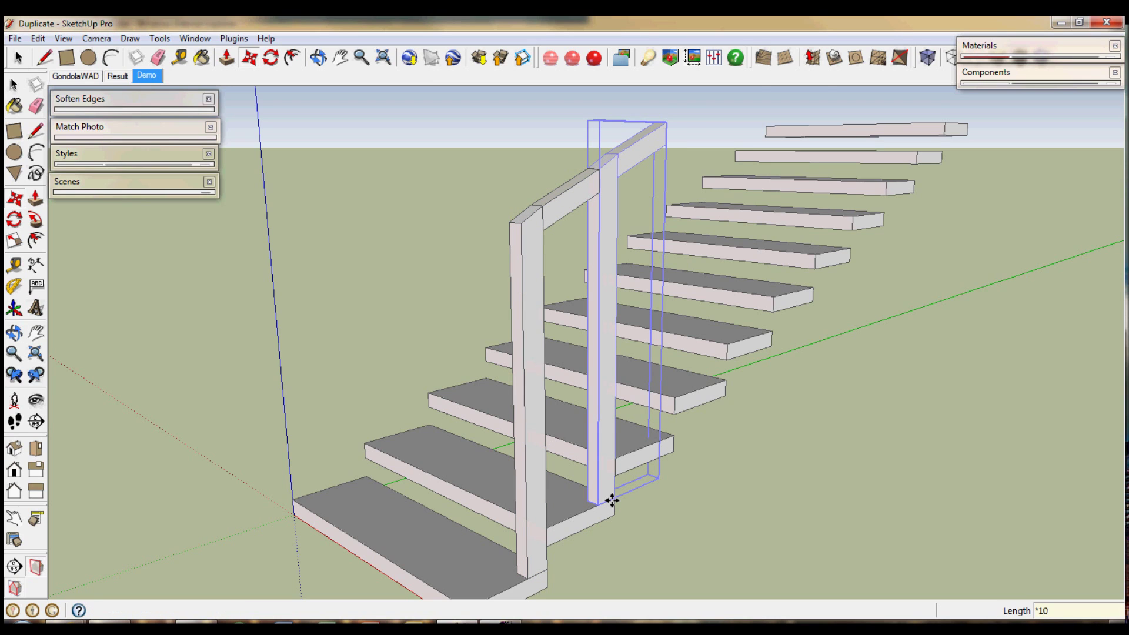
key(Return)
scroll(530, 479, down, 2)
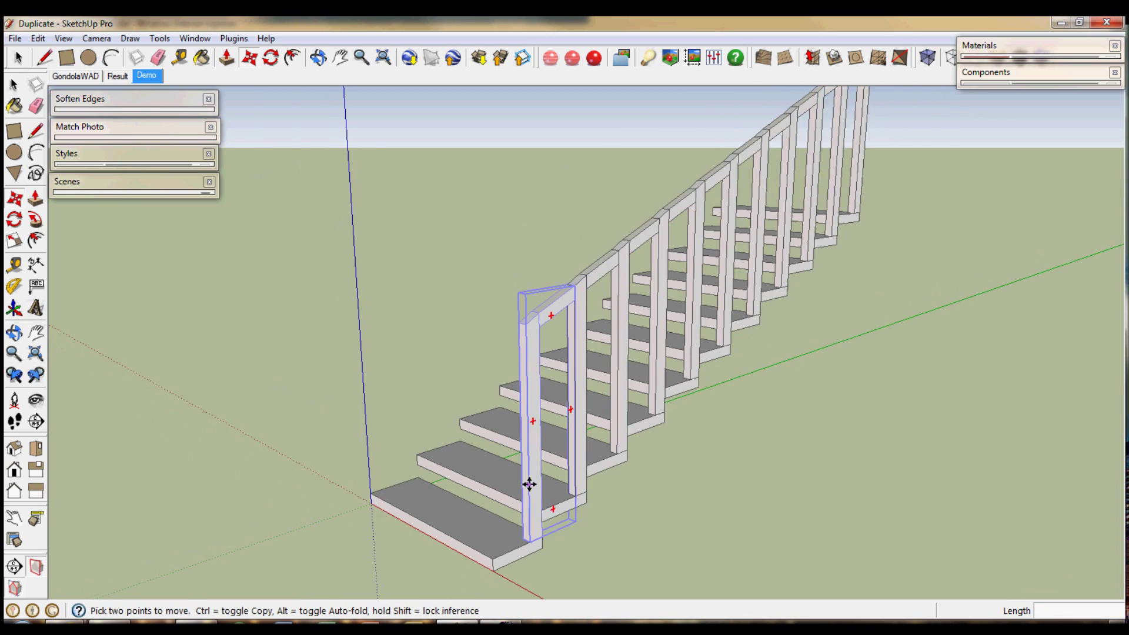
scroll(512, 478, down, 1)
key(space)
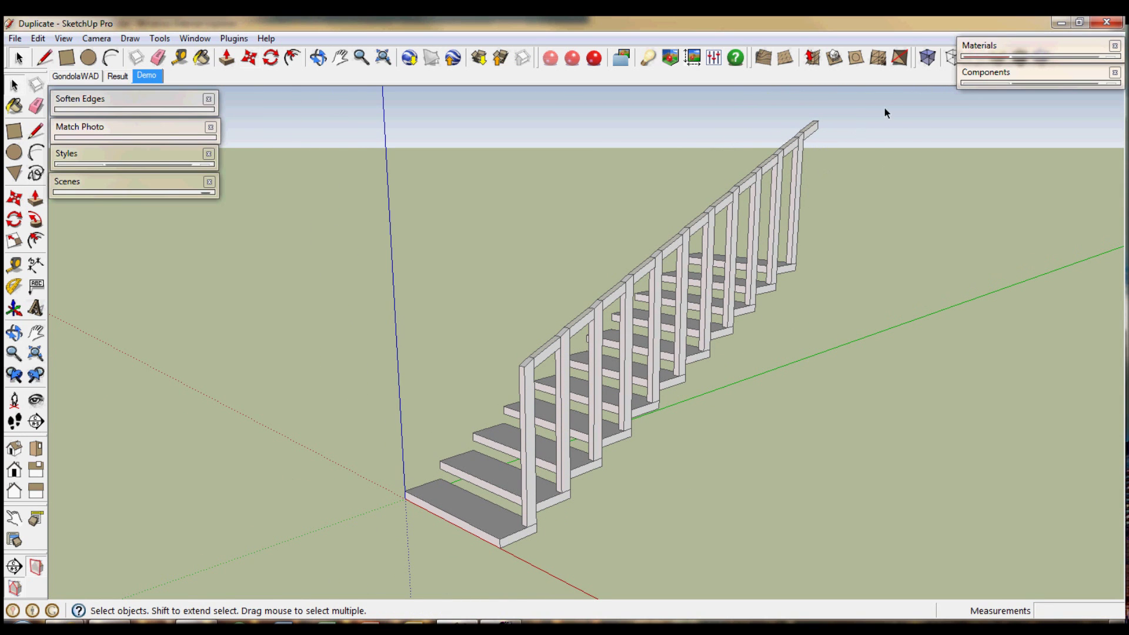
Make the topmost post-and-rail copy a unique component.
key(h)
drag(761, 269, 563, 379)
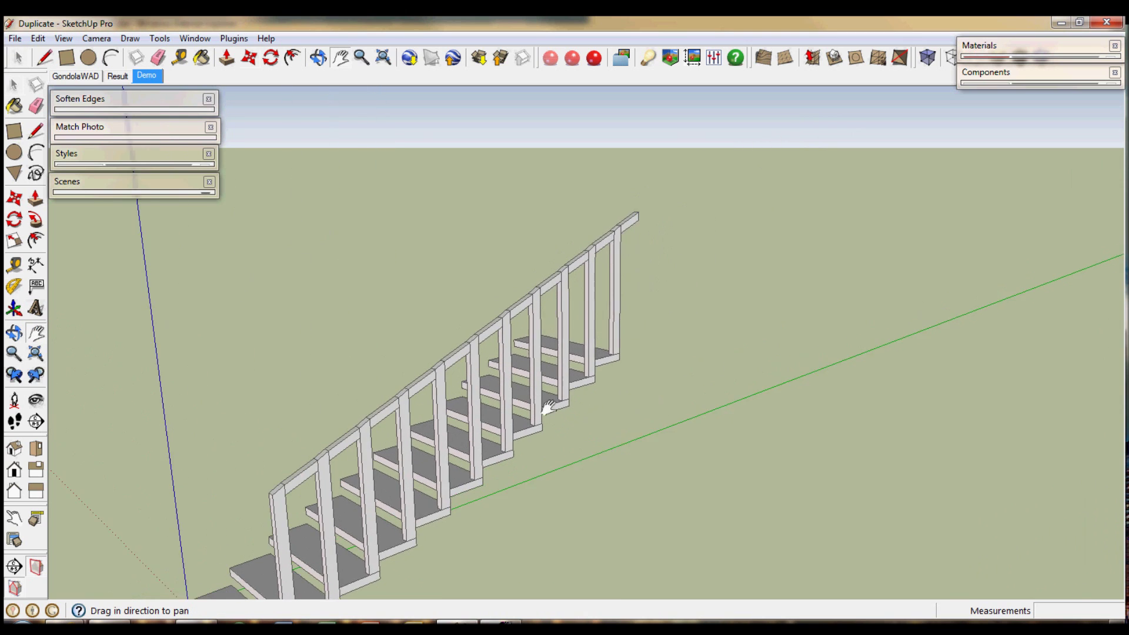
key(space)
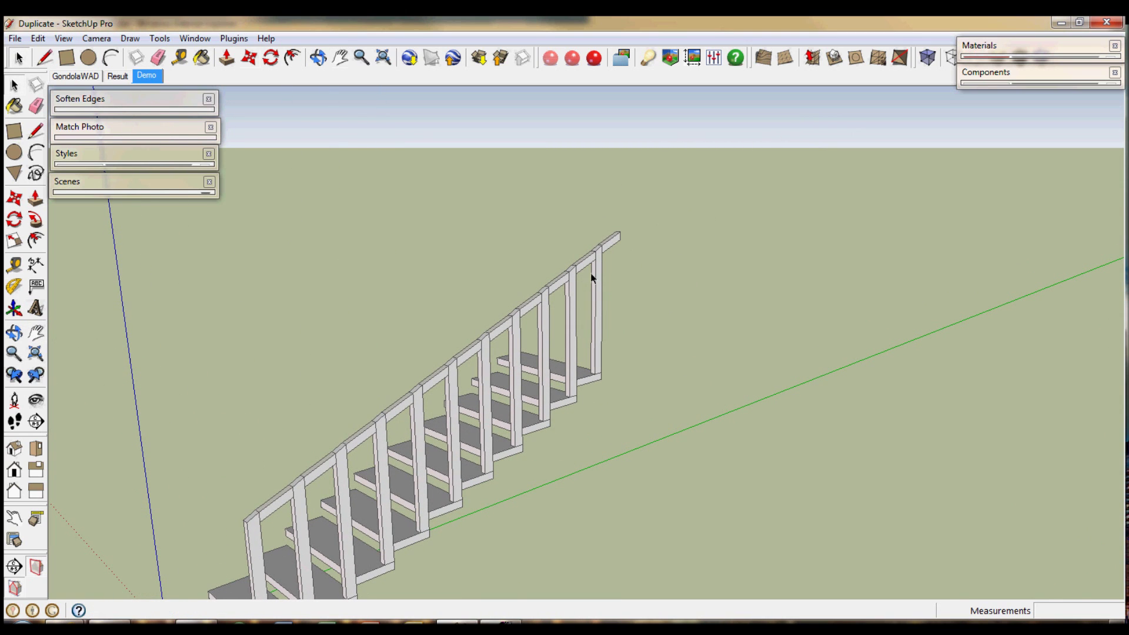
click(600, 274)
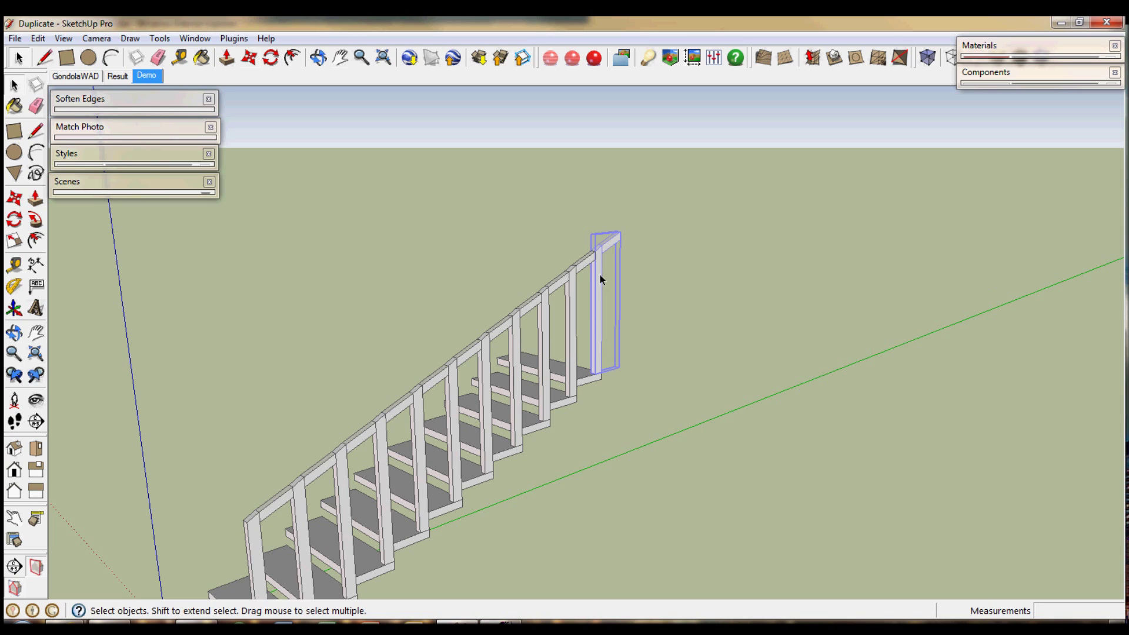
right_click(602, 282)
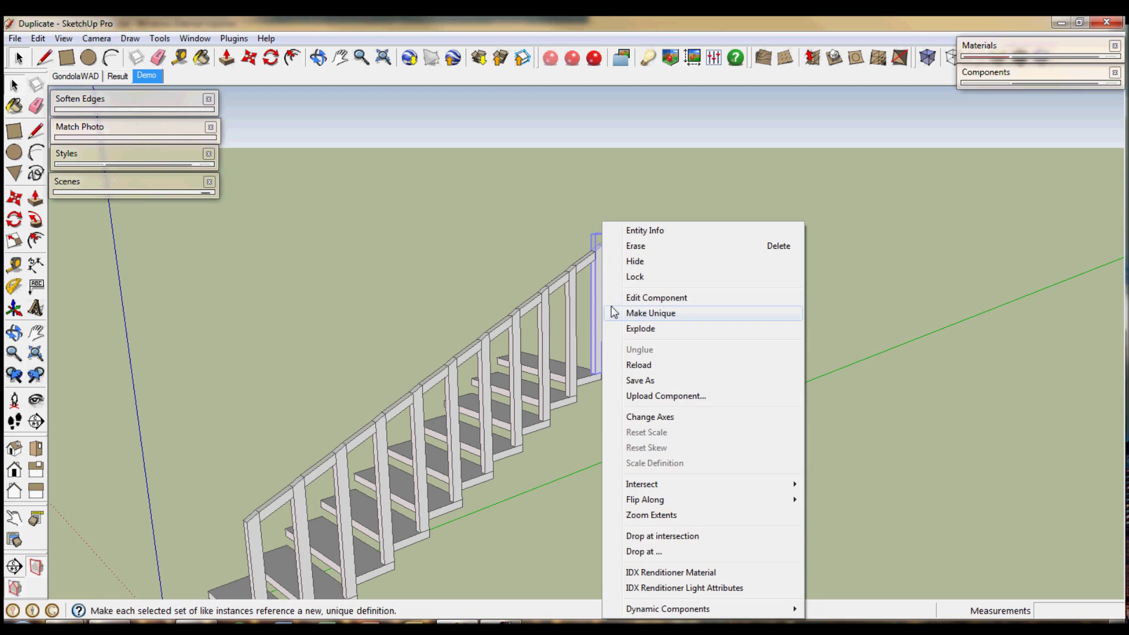
click(631, 313)
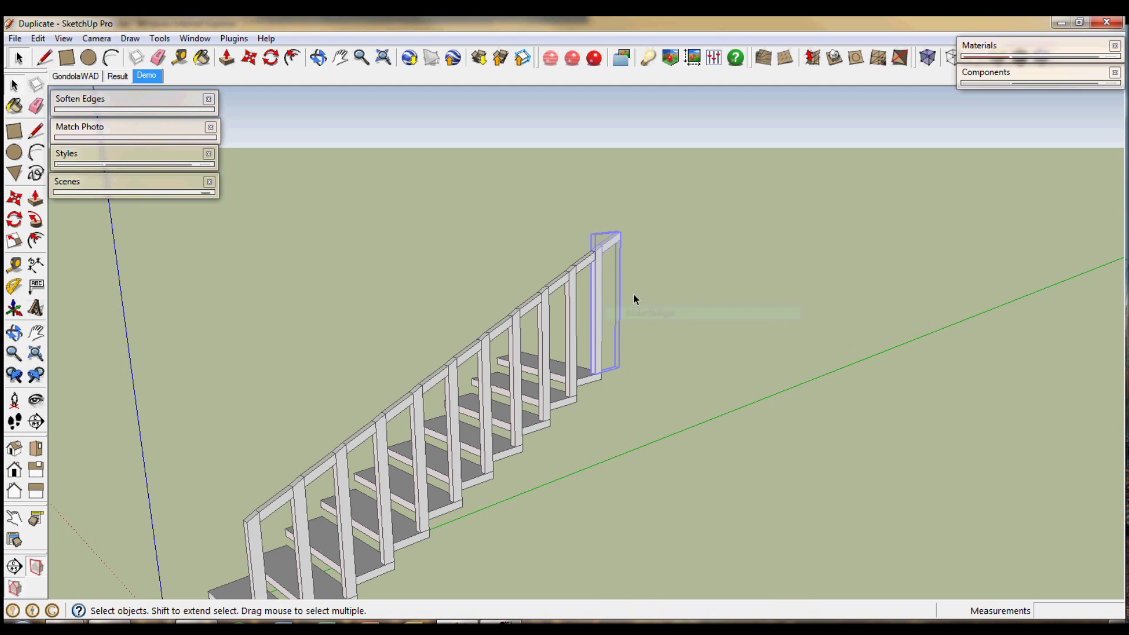
Trim the overhanging rail from the last post and exit the component.
double_click(604, 247)
key(Escape)
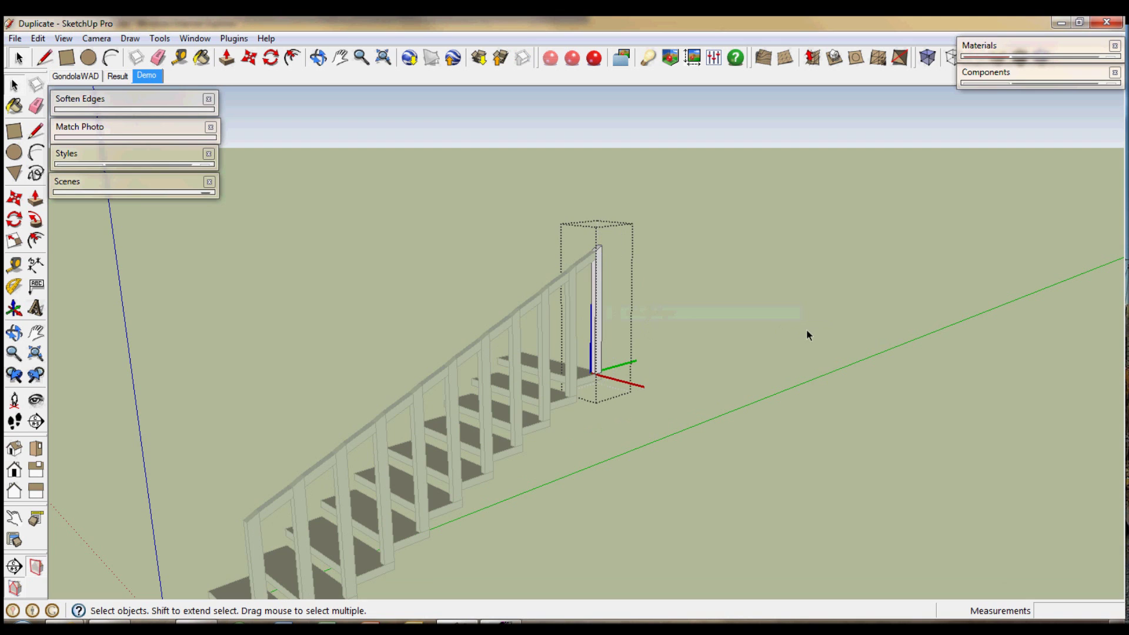
key(Escape)
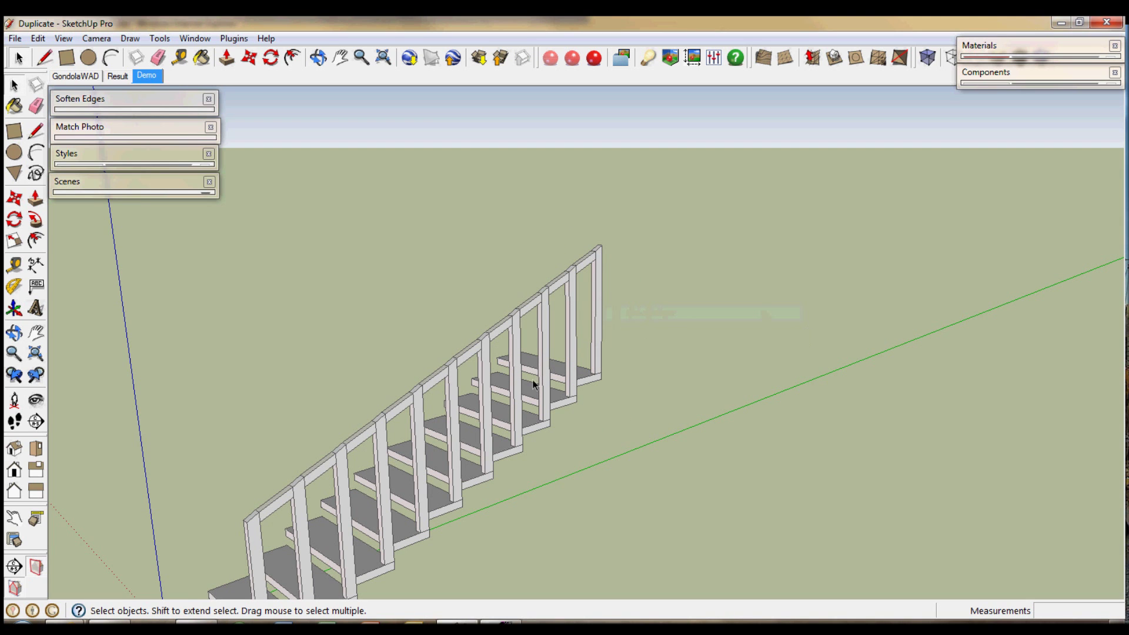
shift+middle_drag(532, 385, 545, 293)
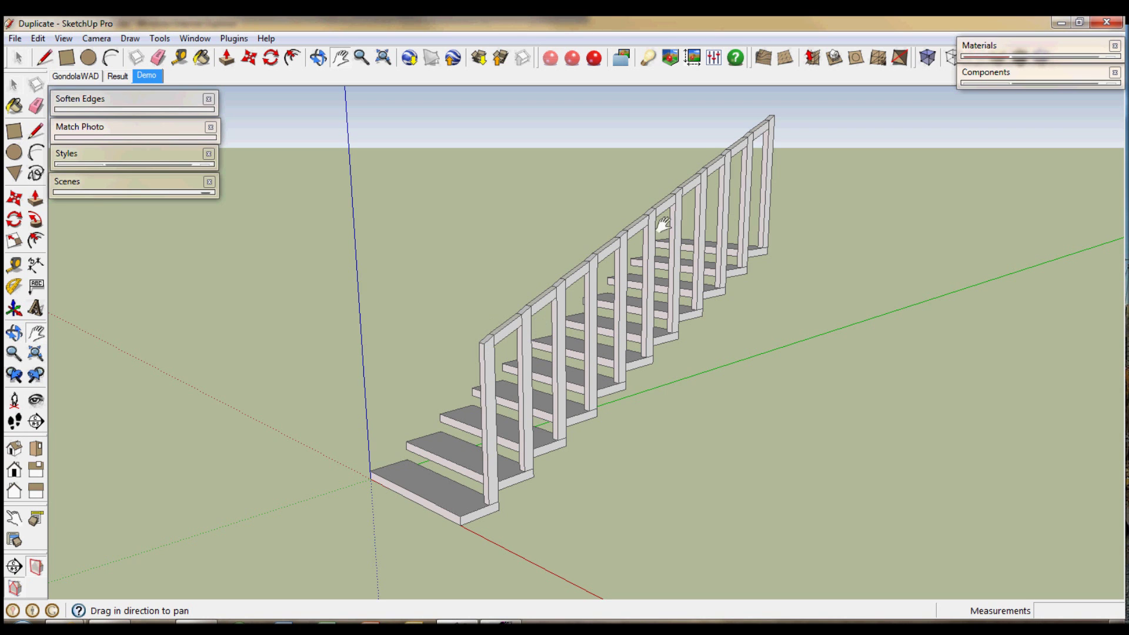
Orbit around the finished staircase, then show the GondolaWAD scene.
mouse_move(643, 453)
middle_down()
mouse_move(698, 477)
mouse_move(672, 492)
middle_up()
middle_drag(600, 447, 605, 434)
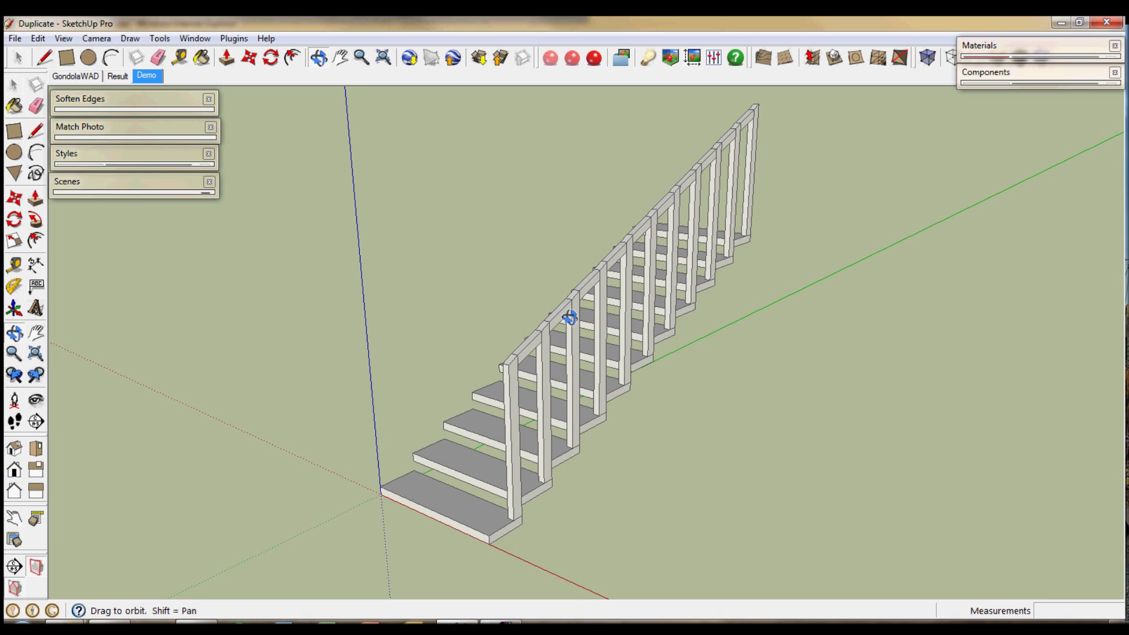
drag(565, 325, 571, 340)
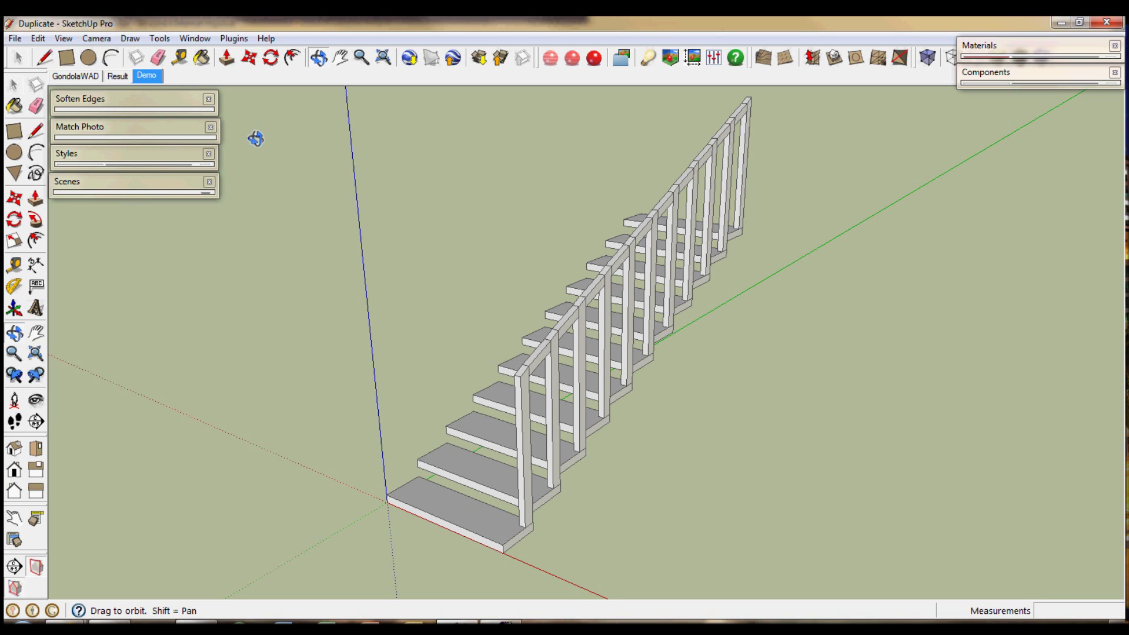
click(67, 78)
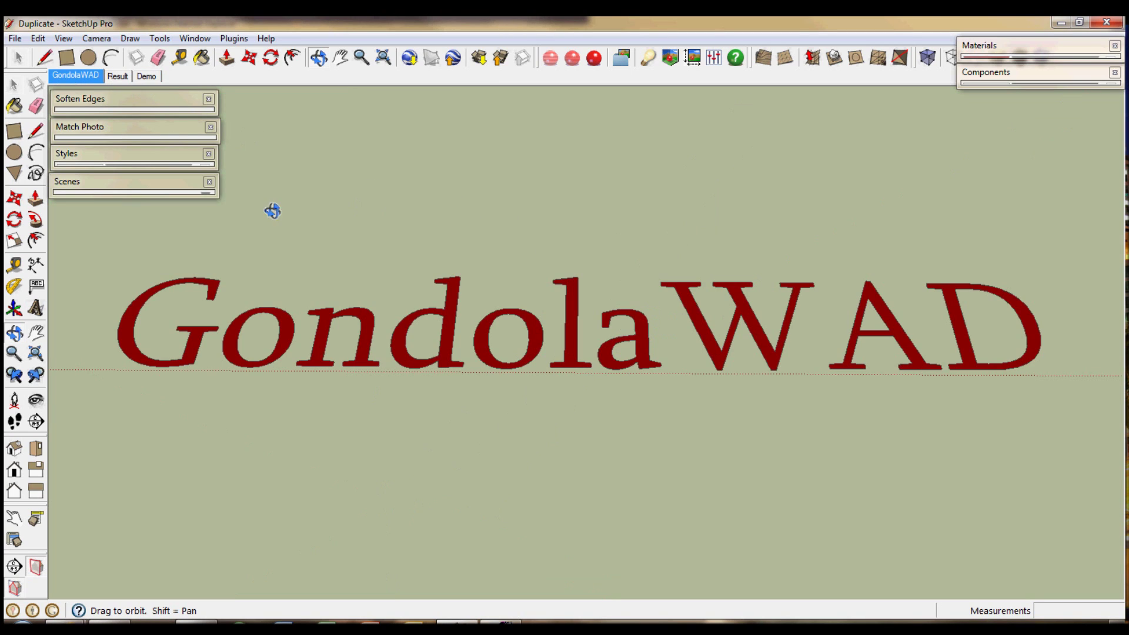